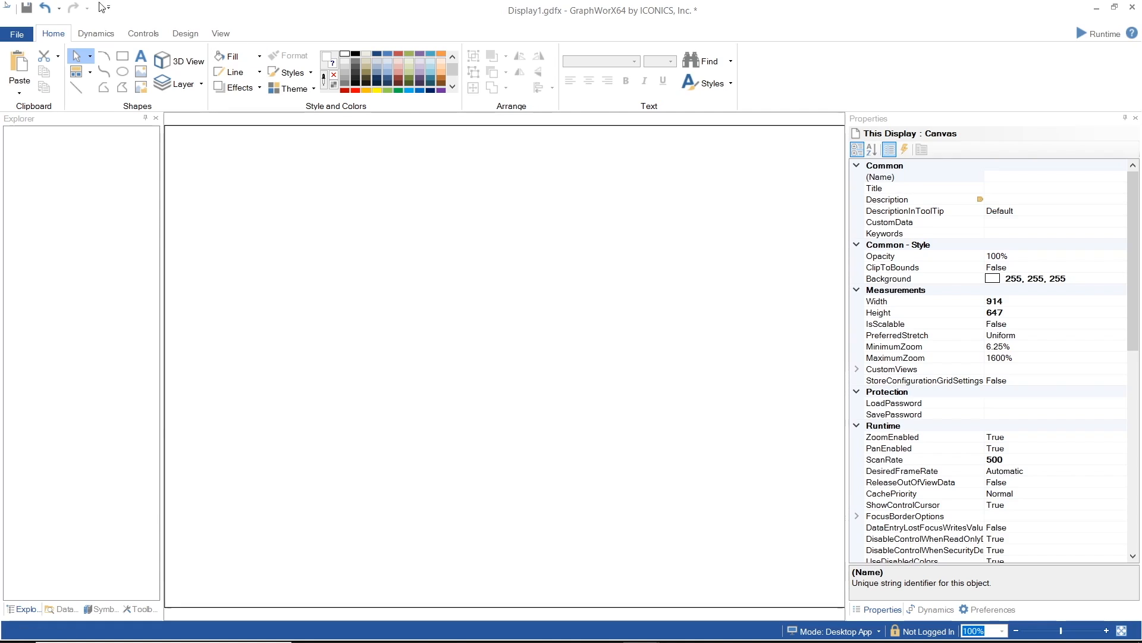
- Draw a wide rectangle near the canvas's upper left and a square below it
{"action": "left_click", "coordinate": [124, 58]}
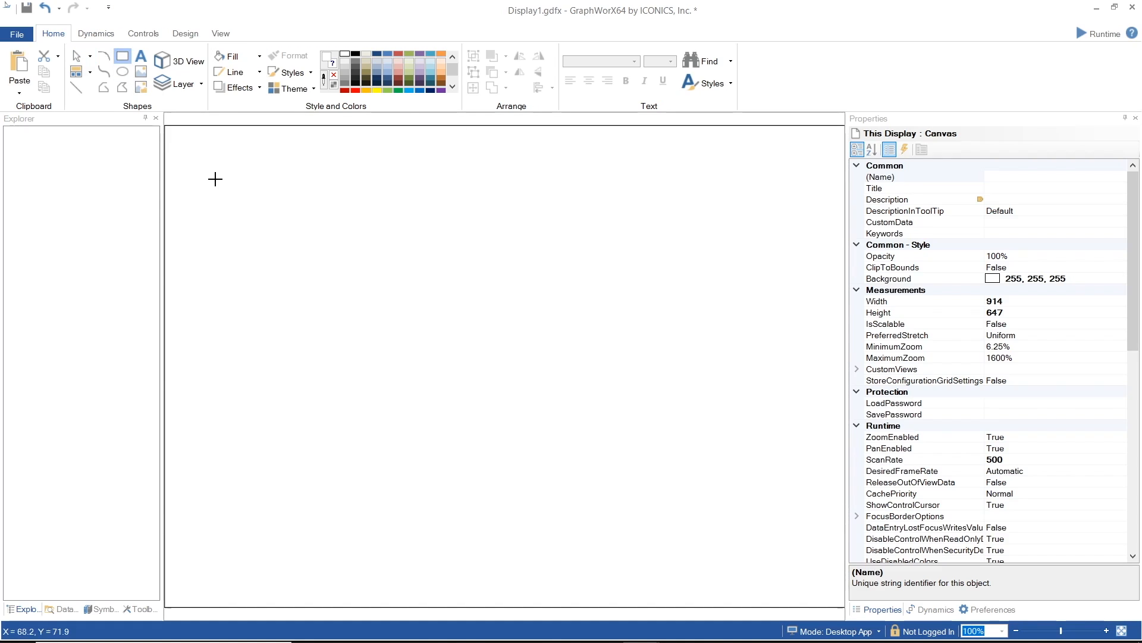
{"action": "left_click_drag", "start_coordinate": [214, 179], "coordinate": [359, 254]}
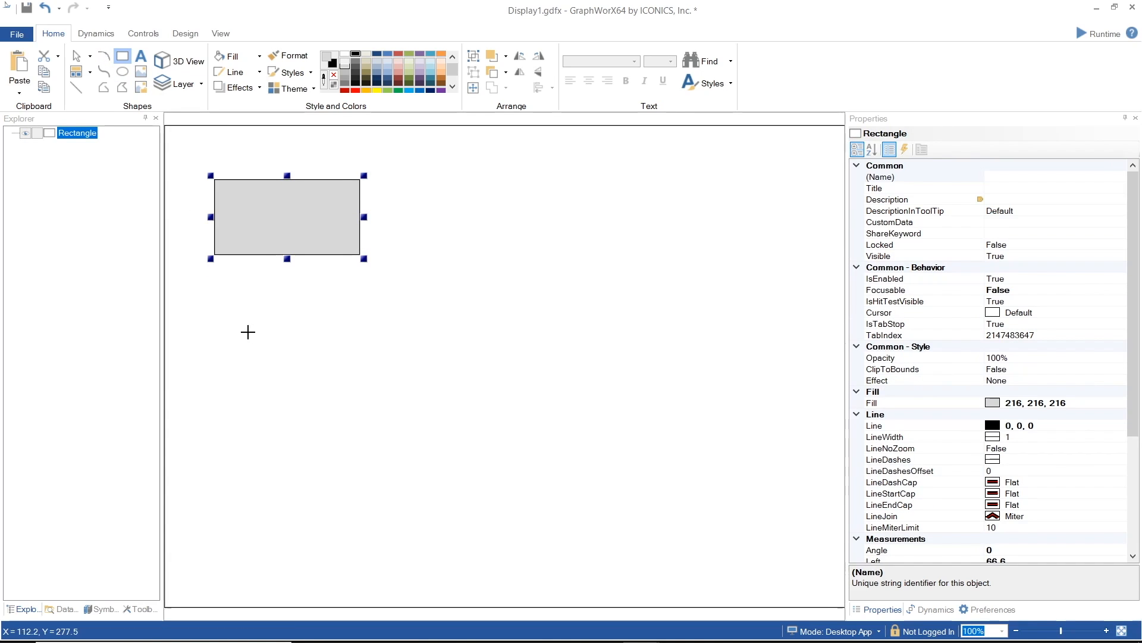
{"action": "left_click_drag", "start_coordinate": [226, 324], "coordinate": [310, 403]}
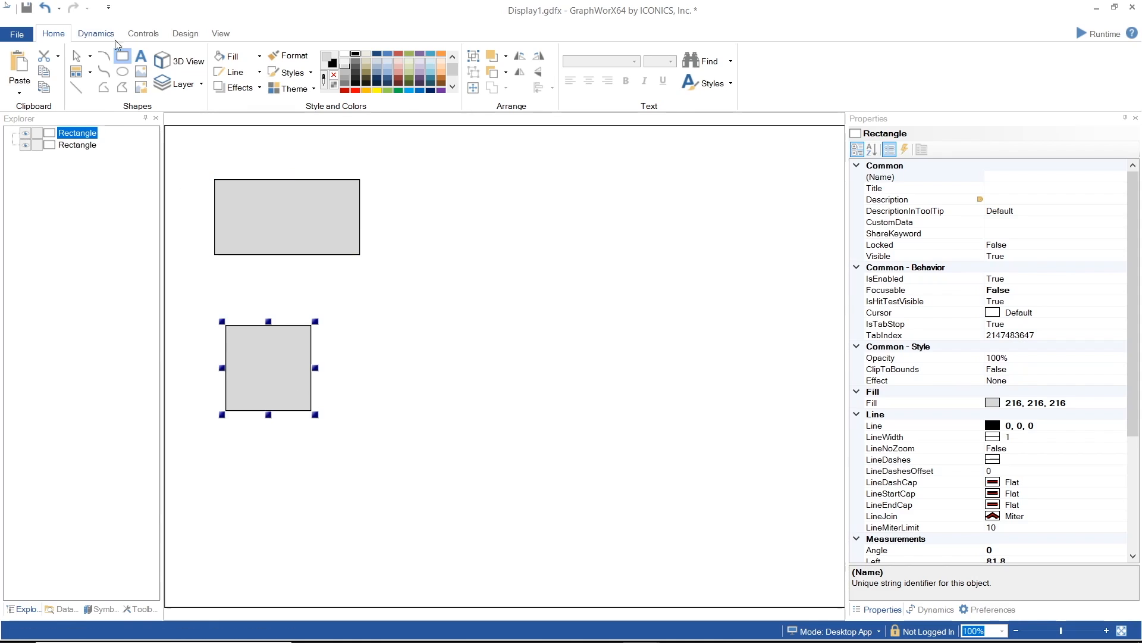
- Draw an ellipse to the right of the rectangle and a circle to the right of the square
{"action": "left_click", "coordinate": [122, 71]}
{"action": "left_click_drag", "start_coordinate": [441, 191], "coordinate": [580, 274]}
{"action": "left_click_drag", "start_coordinate": [417, 313], "coordinate": [515, 401]}
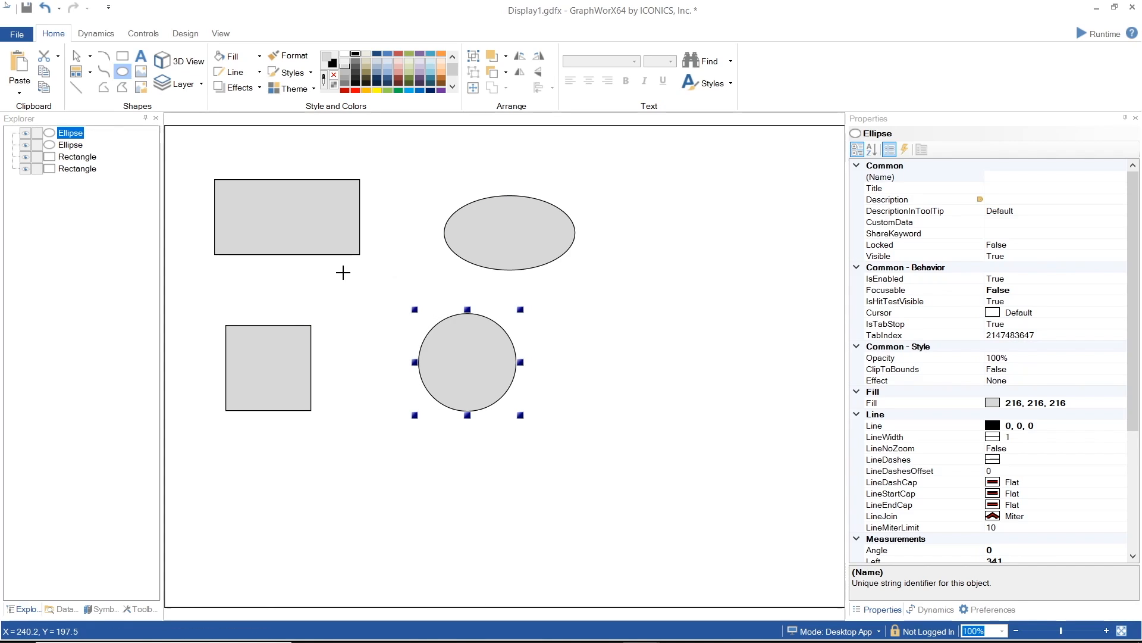
- Draw a diagonal line below the square
{"action": "left_click", "coordinate": [76, 87]}
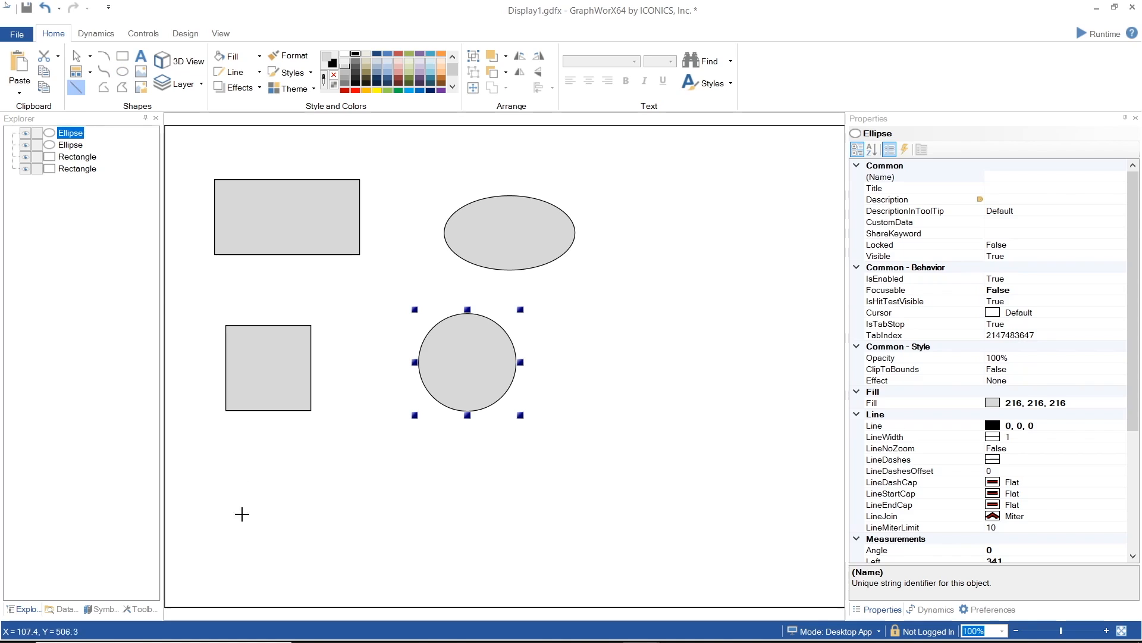
{"action": "left_click_drag", "start_coordinate": [250, 567], "coordinate": [364, 462]}
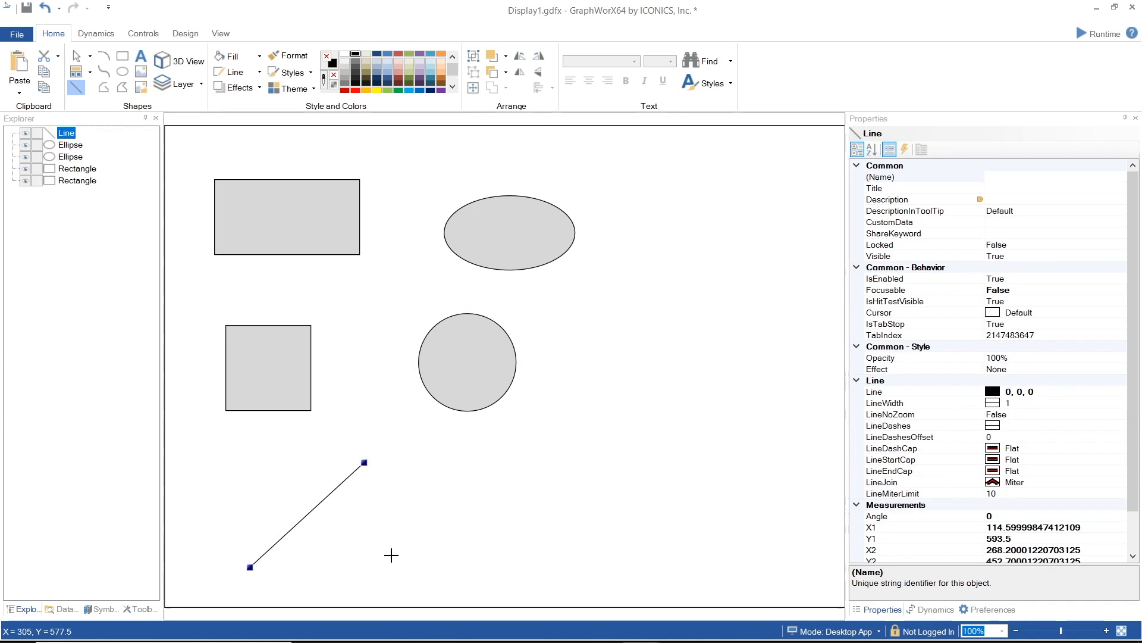
{"action": "key", "text": "Escape"}
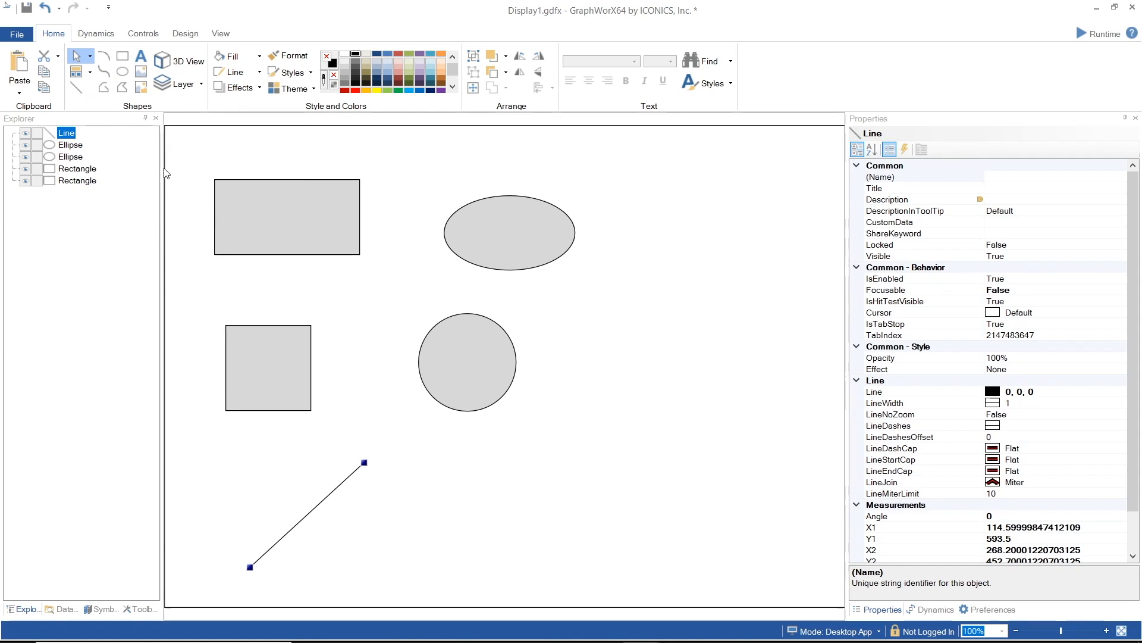
- Add a text label reading rectangle above the rectangle
{"action": "left_click_drag", "start_coordinate": [224, 135], "coordinate": [352, 179]}
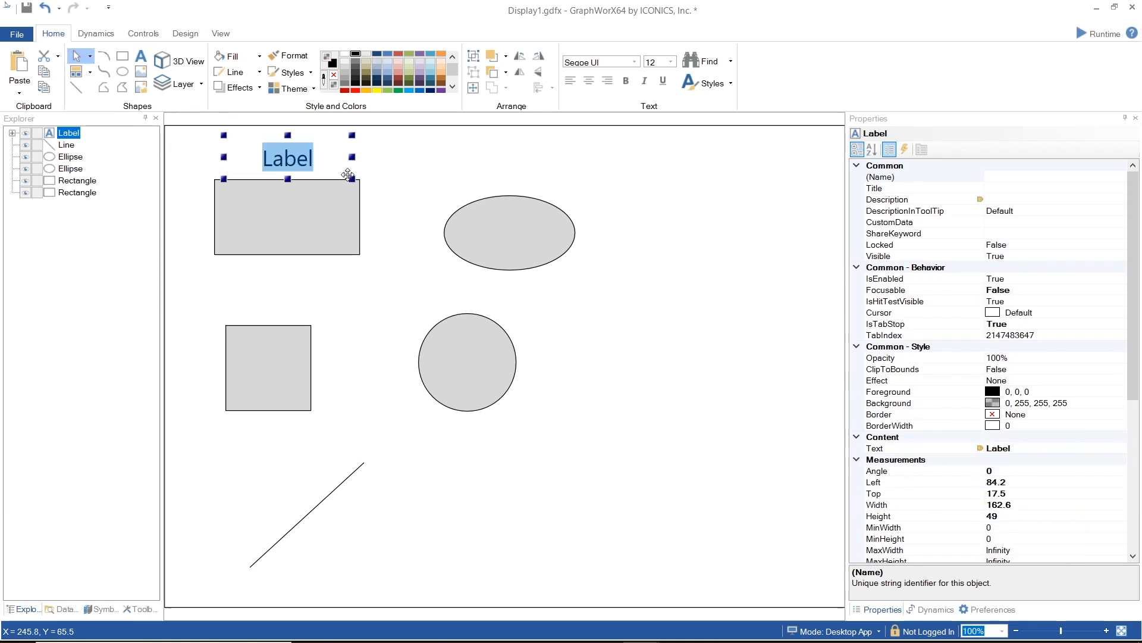
{"action": "key", "text": "BackSpace"}
{"action": "type", "text": "Rectangle"}
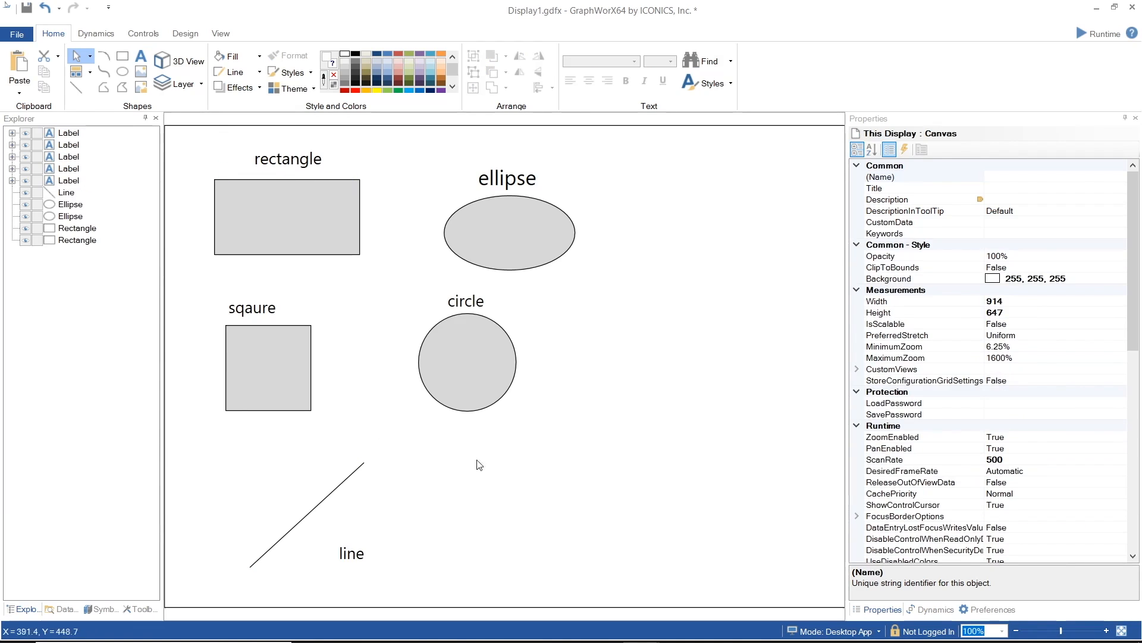
- Select each object in the Explorer tree in turn to inspect it
{"action": "left_click", "coordinate": [70, 136]}
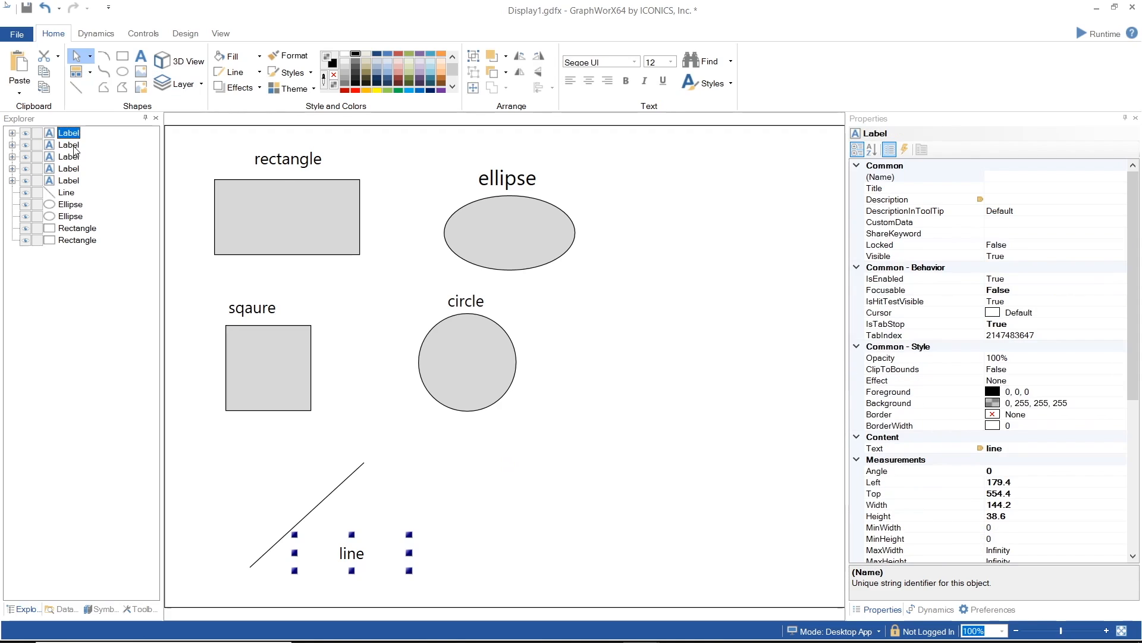
{"action": "left_click", "coordinate": [74, 147]}
{"action": "left_click", "coordinate": [74, 156]}
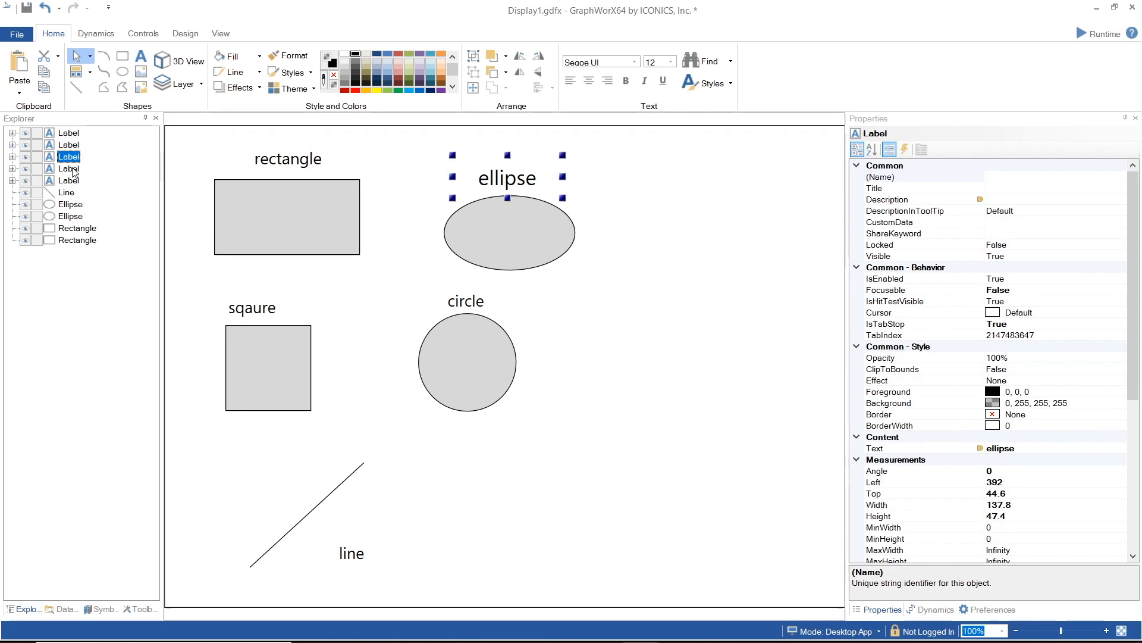
{"action": "left_click", "coordinate": [72, 172]}
{"action": "left_click", "coordinate": [75, 183]}
{"action": "left_click", "coordinate": [69, 194]}
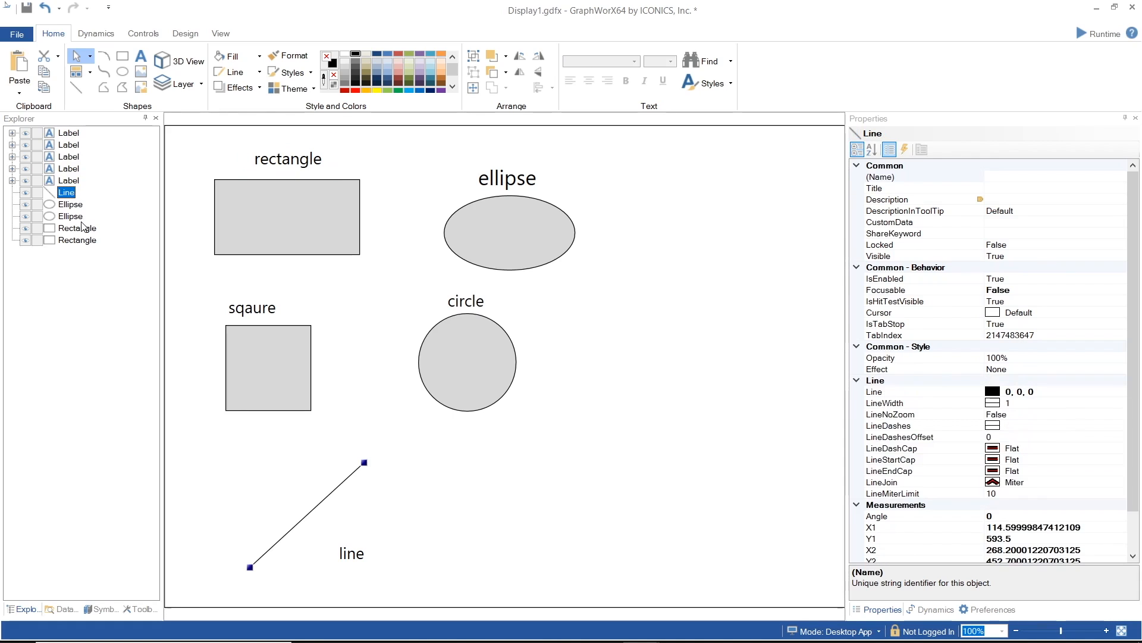
{"action": "left_click", "coordinate": [73, 204]}
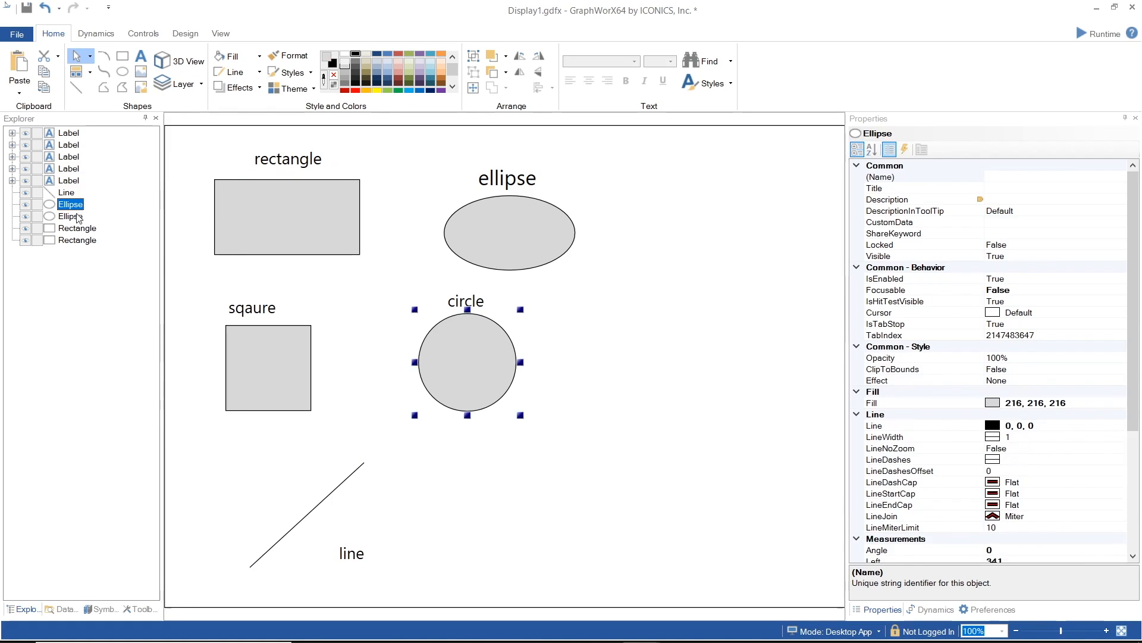
- Group the rectangle together with its rectangle label
{"action": "left_click", "coordinate": [319, 201]}
{"action": "left_click", "coordinate": [302, 158], "text": "shift"}
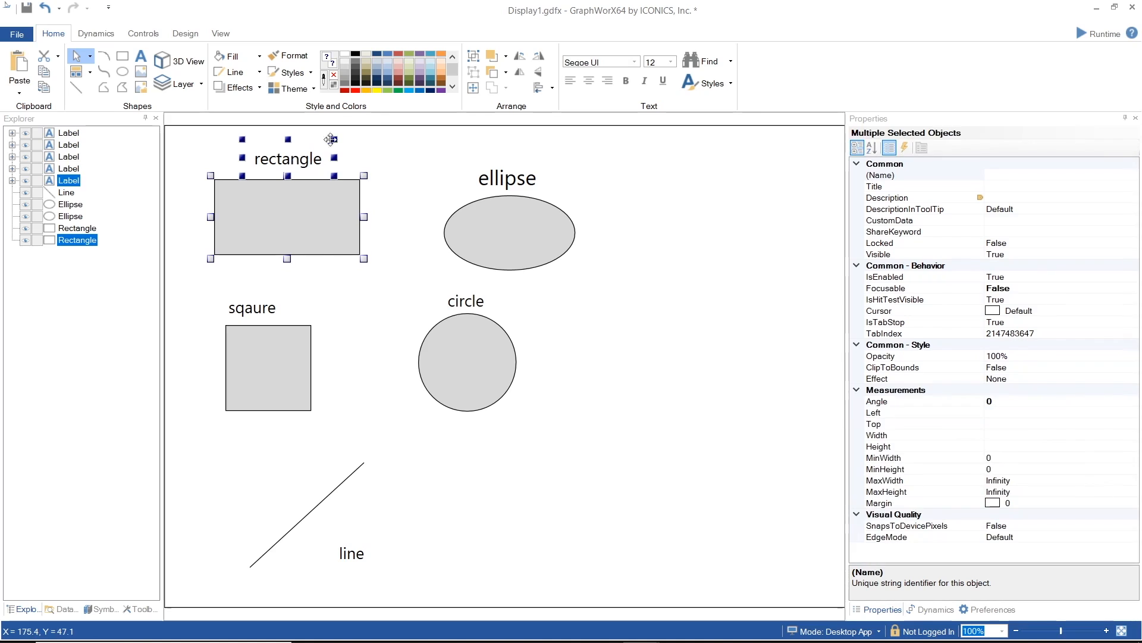
{"action": "left_click", "coordinate": [473, 56]}
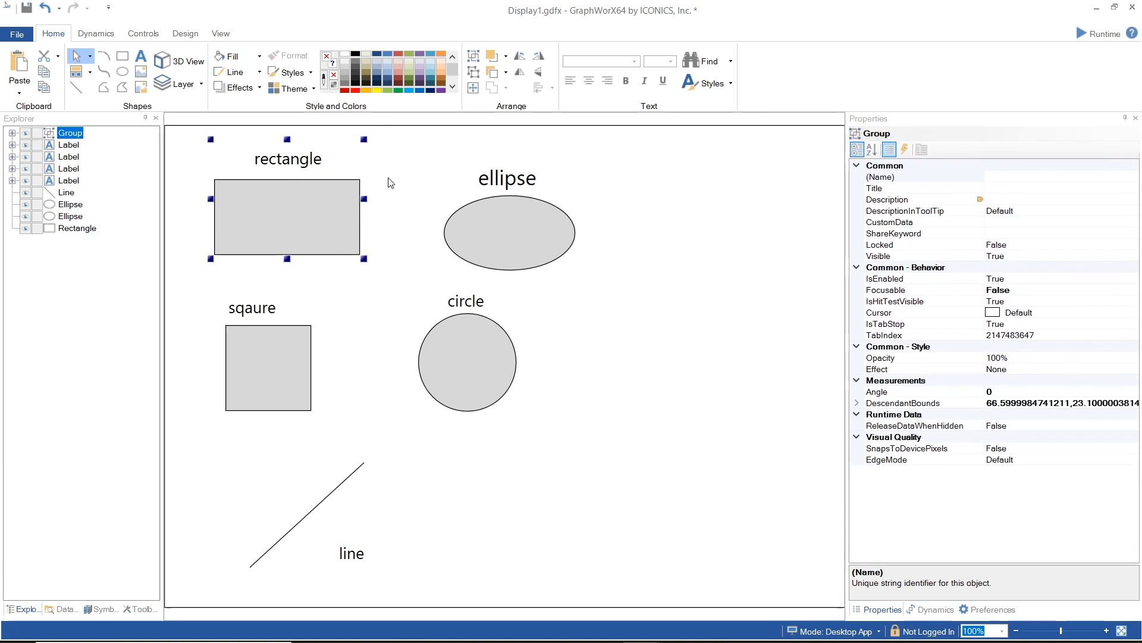
- Group the square together with its sqaure label
{"action": "left_click", "coordinate": [290, 363]}
{"action": "left_click", "coordinate": [269, 308], "text": "shift"}
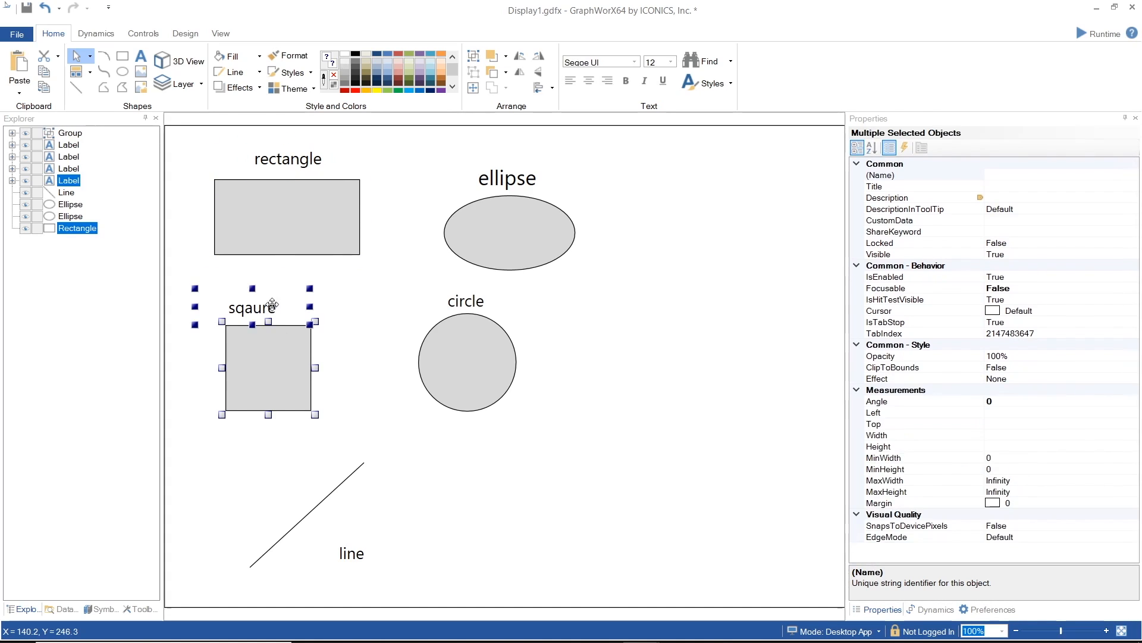
{"action": "left_click", "coordinate": [469, 59]}
- Group the ellipse together with its ellipse label
{"action": "left_click", "coordinate": [509, 200]}
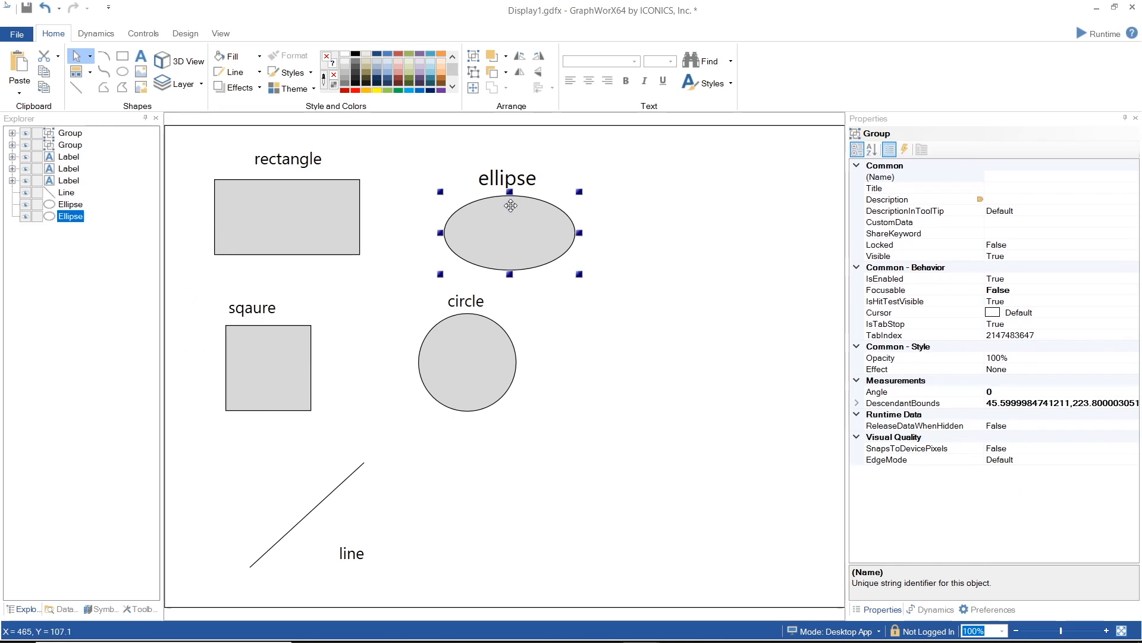
{"action": "left_click", "coordinate": [510, 178], "text": "shift"}
{"action": "left_click", "coordinate": [472, 58]}
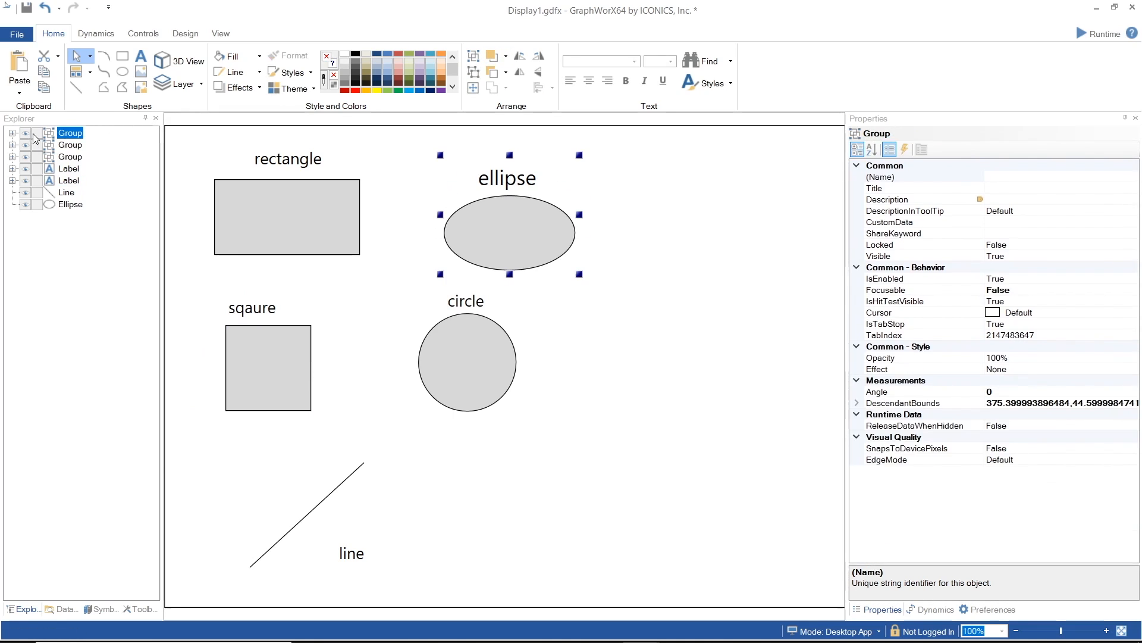
- Expand the ellipse group in the Explorer tree and rename it group1
{"action": "left_click", "coordinate": [12, 133]}
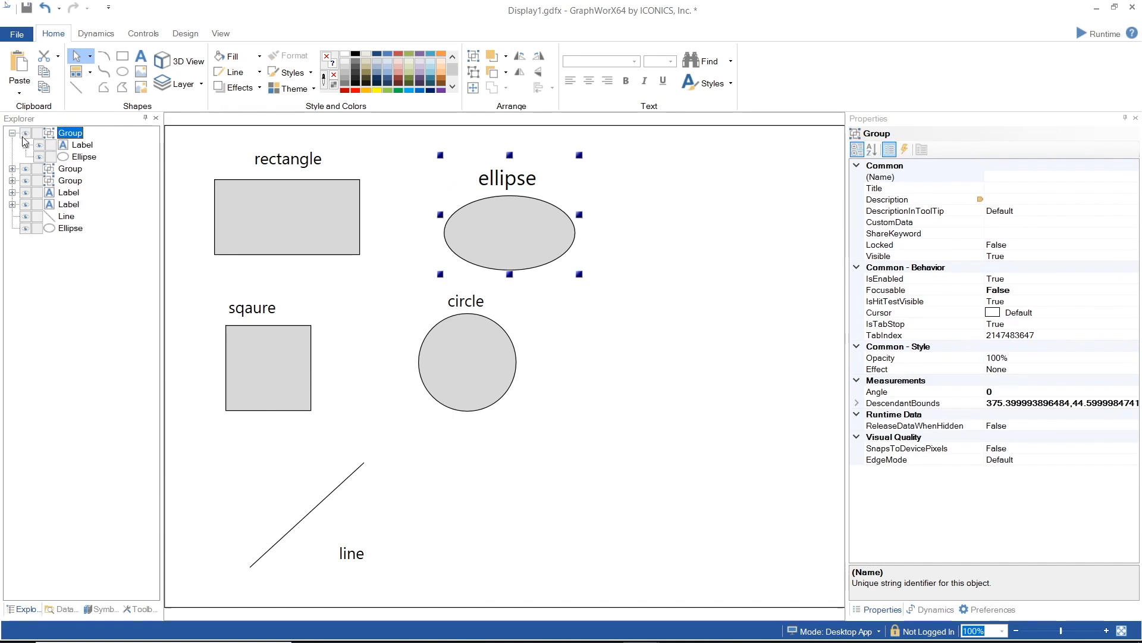
{"action": "left_click", "coordinate": [77, 145]}
{"action": "left_click", "coordinate": [83, 158]}
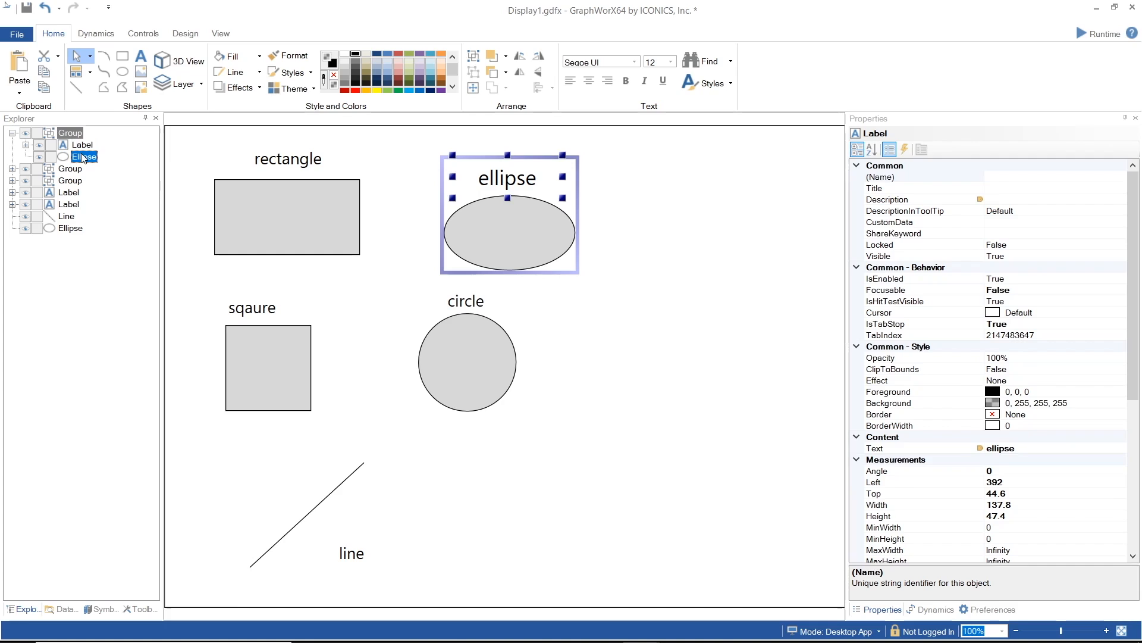
{"action": "left_click", "coordinate": [72, 134]}
{"action": "left_click", "coordinate": [75, 135]}
{"action": "type", "text": "group1"}
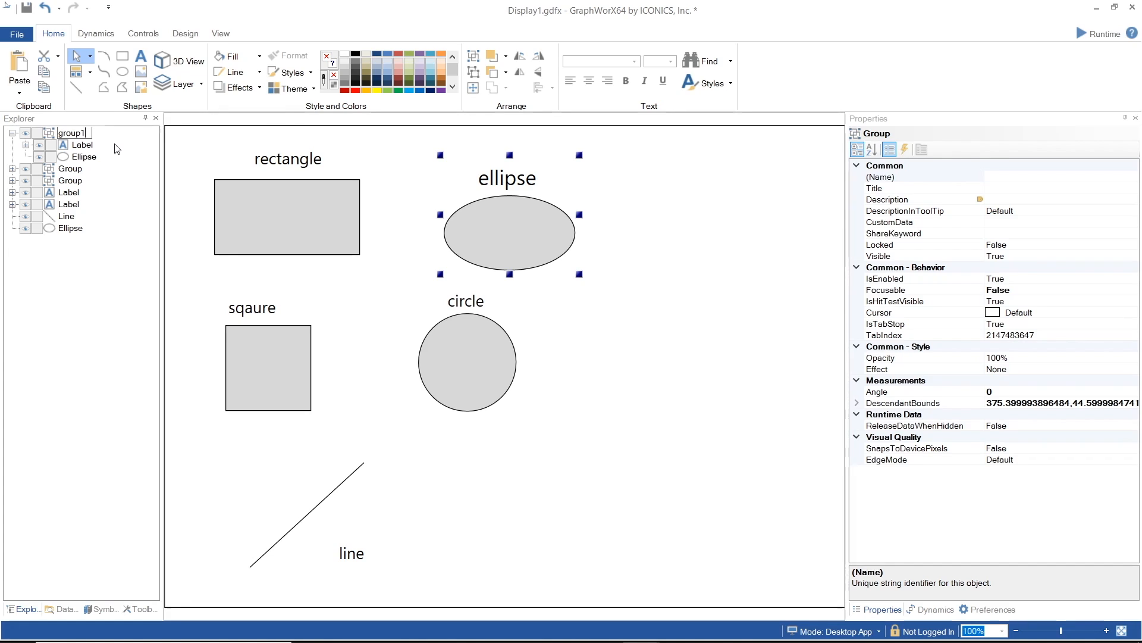
{"action": "key", "text": "Return"}
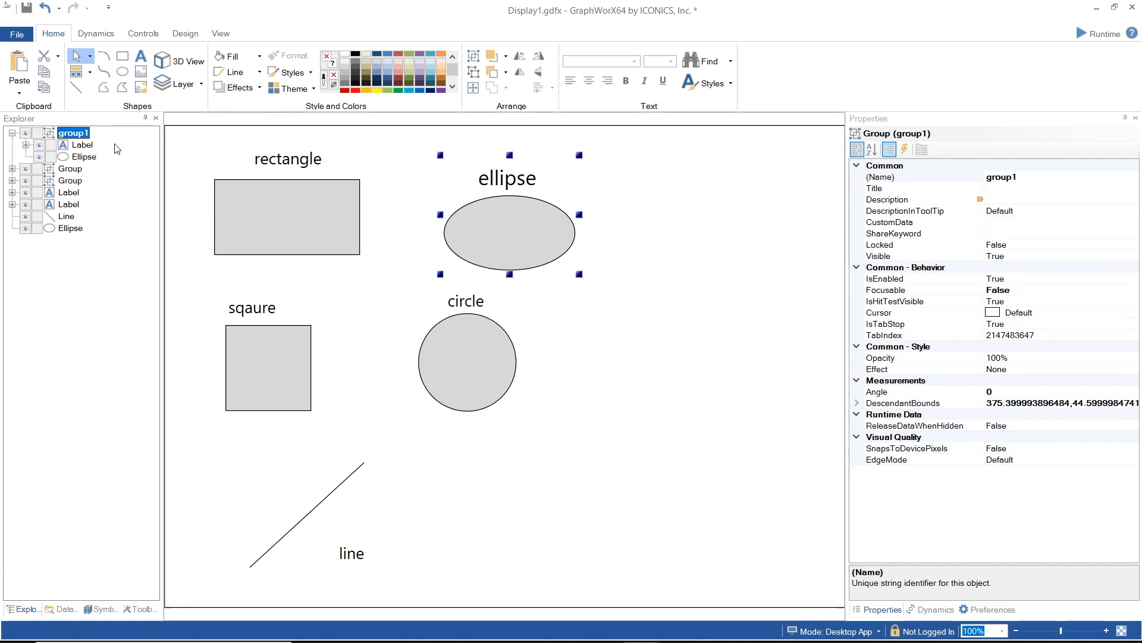
- Reorder group1 so the ellipse is listed before its label
{"action": "left_click", "coordinate": [76, 145]}
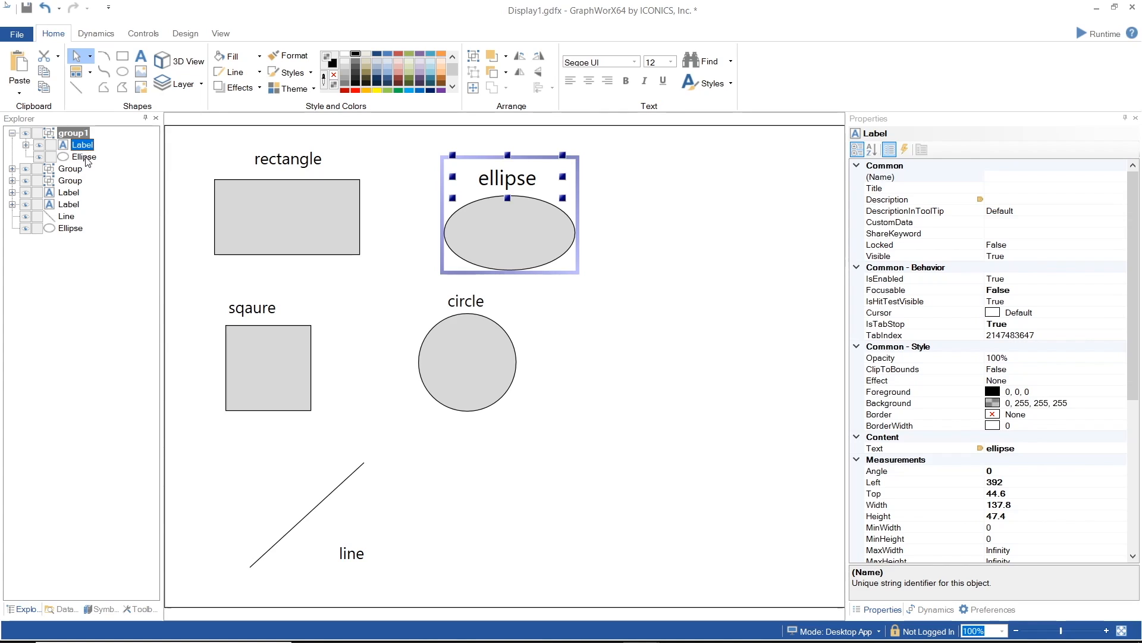
{"action": "left_click", "coordinate": [85, 157]}
{"action": "left_click_drag", "start_coordinate": [87, 146], "coordinate": [87, 146]}
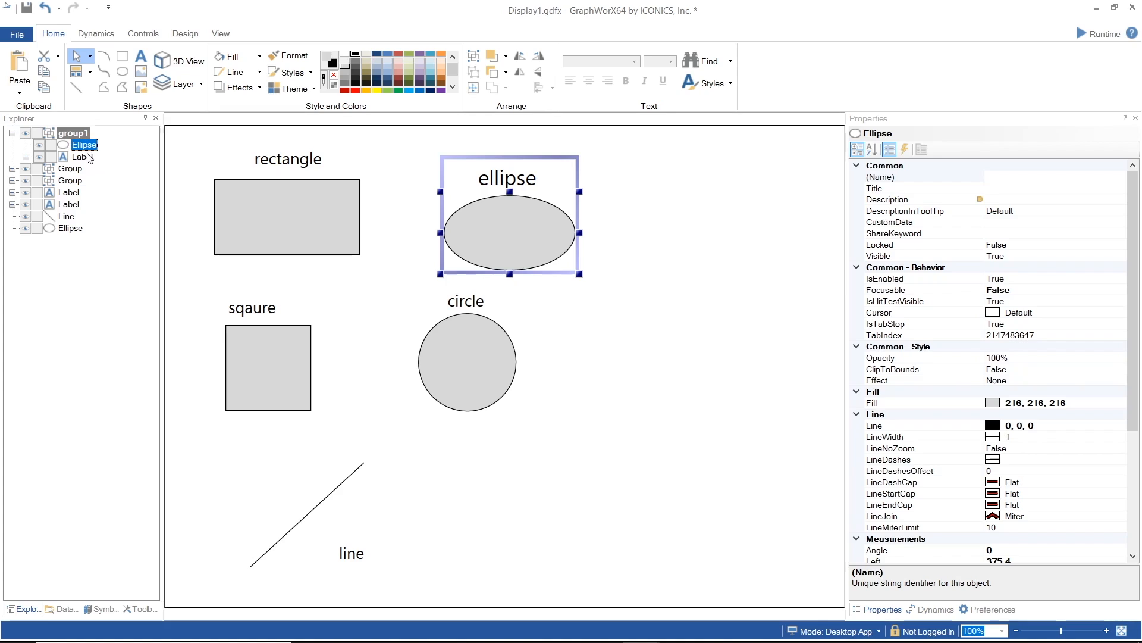
- Toggle the visibility of the ellipse inside group1 so it is hidden
{"action": "left_click", "coordinate": [39, 146]}
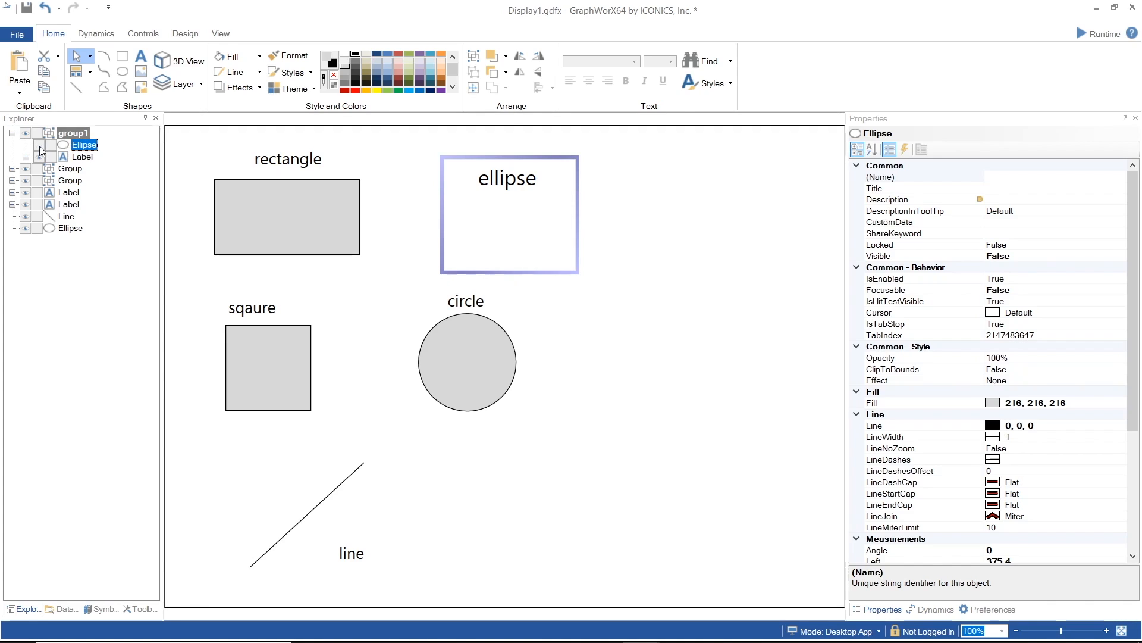
{"action": "left_click", "coordinate": [40, 145]}
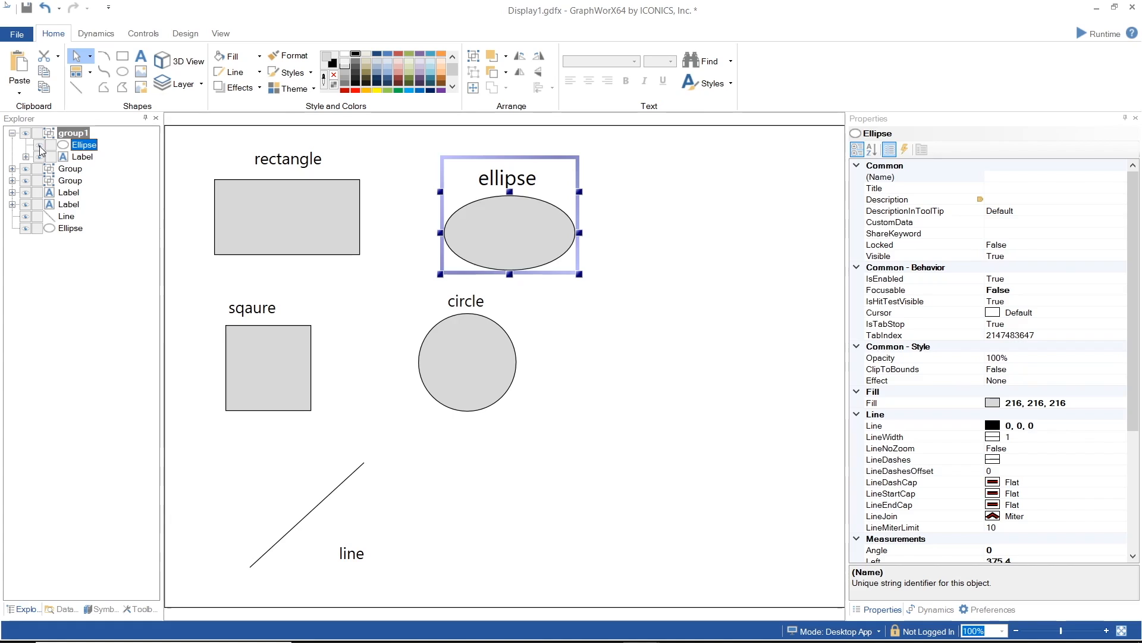
{"action": "left_click", "coordinate": [40, 145]}
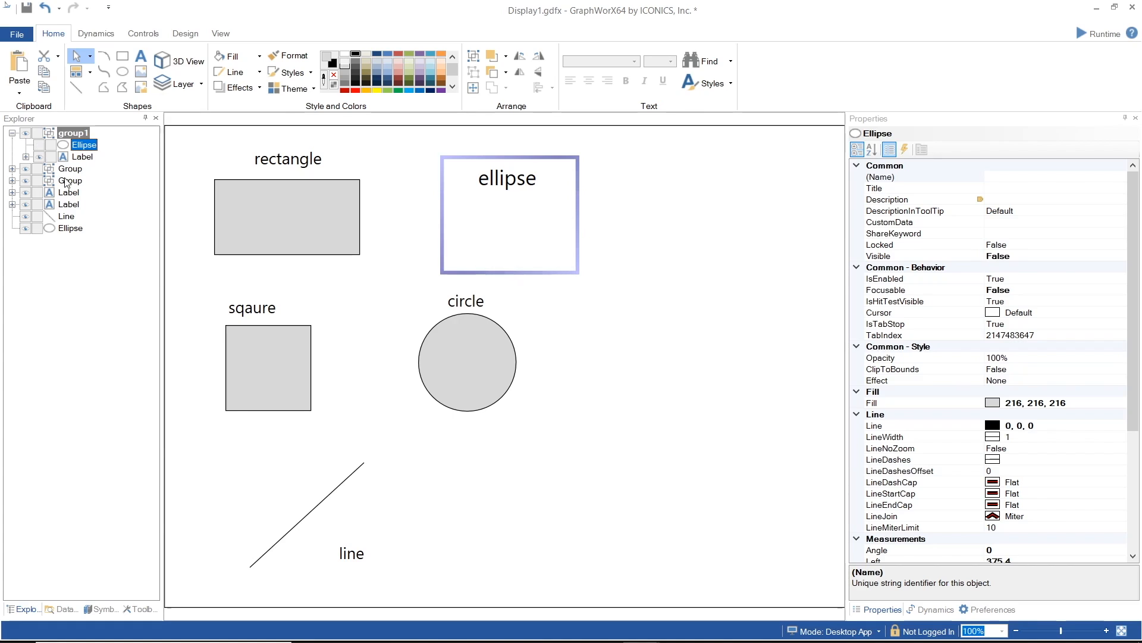
{"action": "left_click", "coordinate": [53, 158]}
{"action": "key", "text": "Escape"}
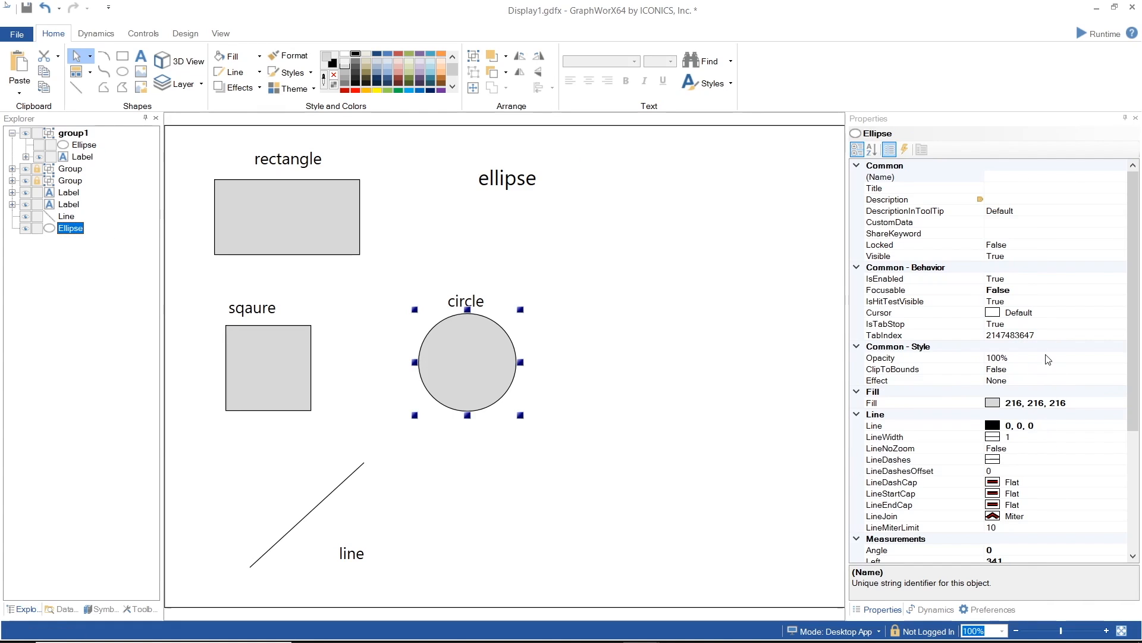
- Fill the selected circle with a light beige palette color
{"action": "scroll", "coordinate": [1049, 359], "scroll_direction": "down", "scroll_amount": 1}
{"action": "scroll", "coordinate": [1049, 360], "scroll_direction": "down", "scroll_amount": 4}
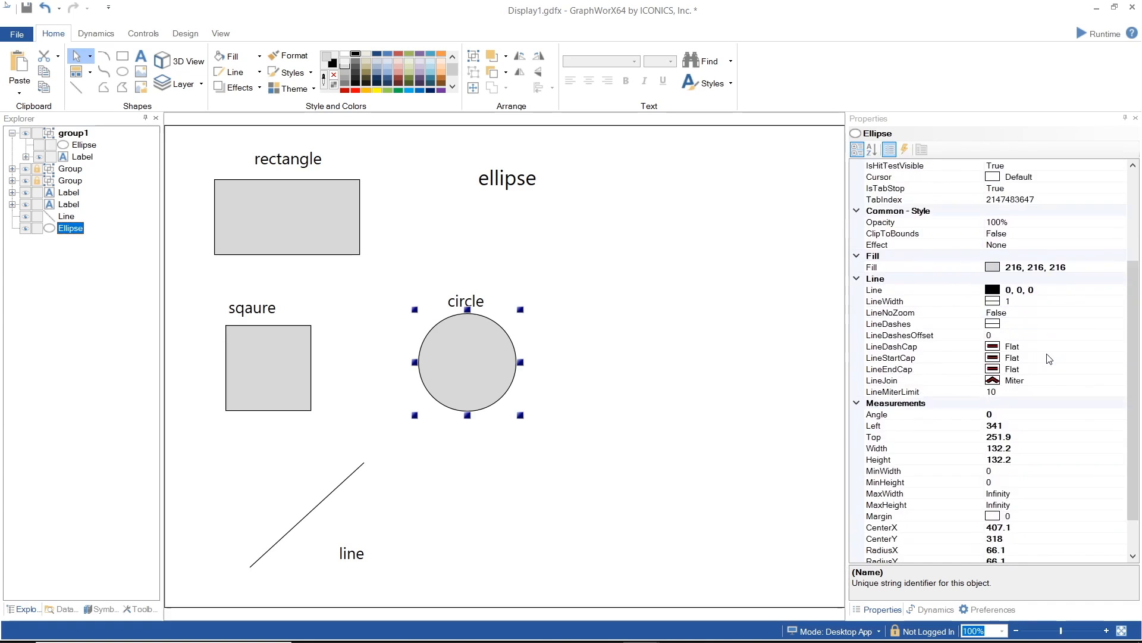
{"action": "scroll", "coordinate": [1049, 359], "scroll_direction": "up", "scroll_amount": 5}
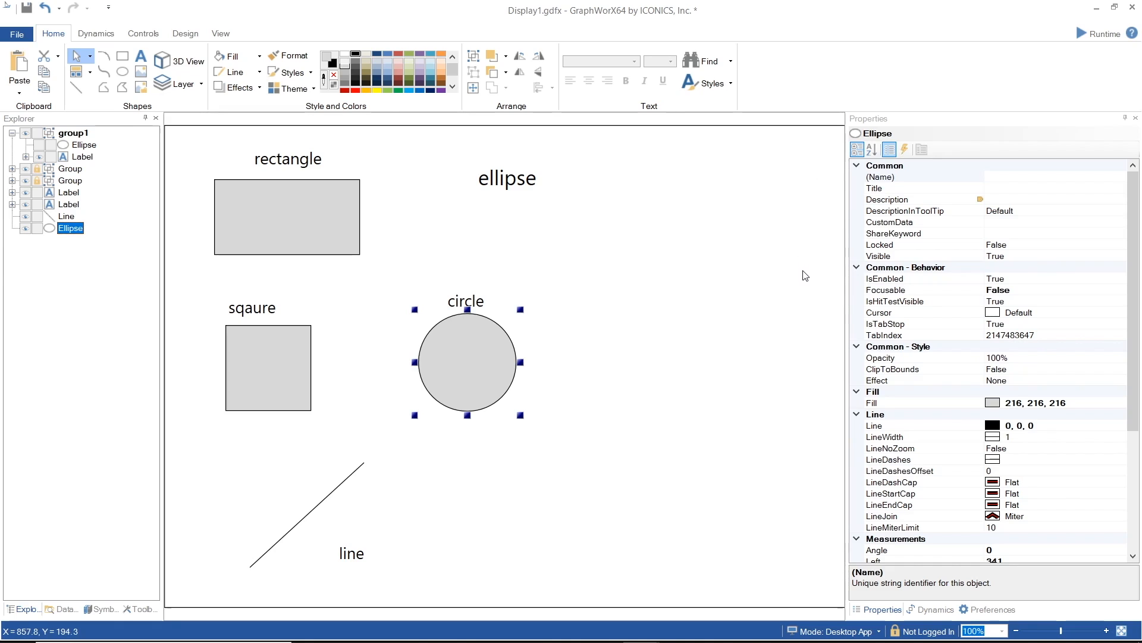
{"action": "scroll", "coordinate": [1101, 409], "scroll_direction": "down", "scroll_amount": 4}
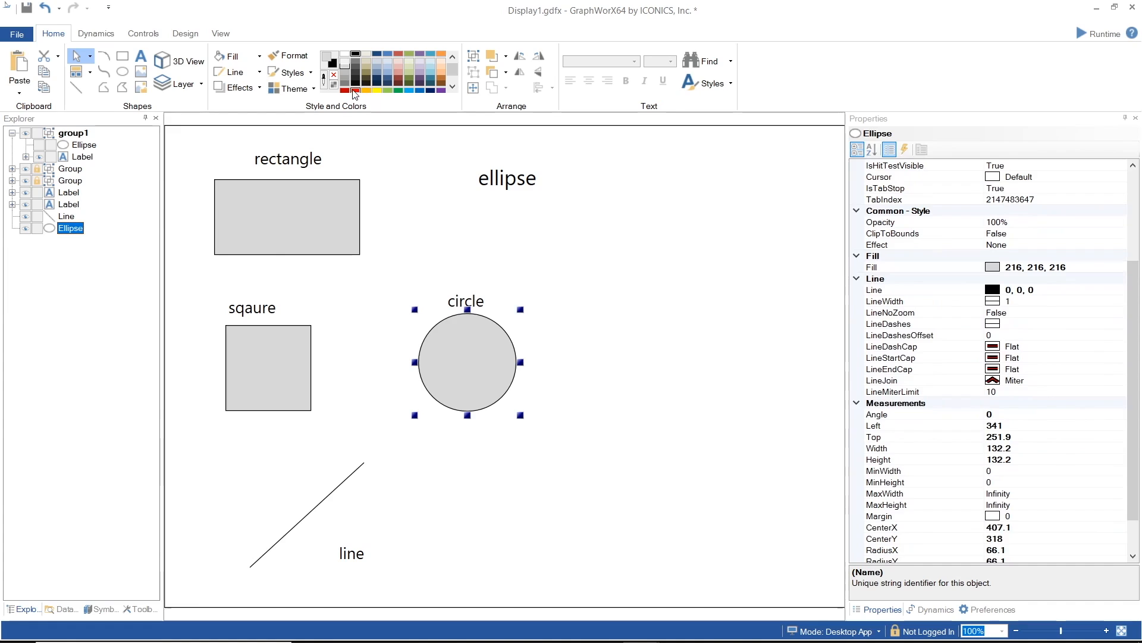
{"action": "left_click", "coordinate": [367, 54]}
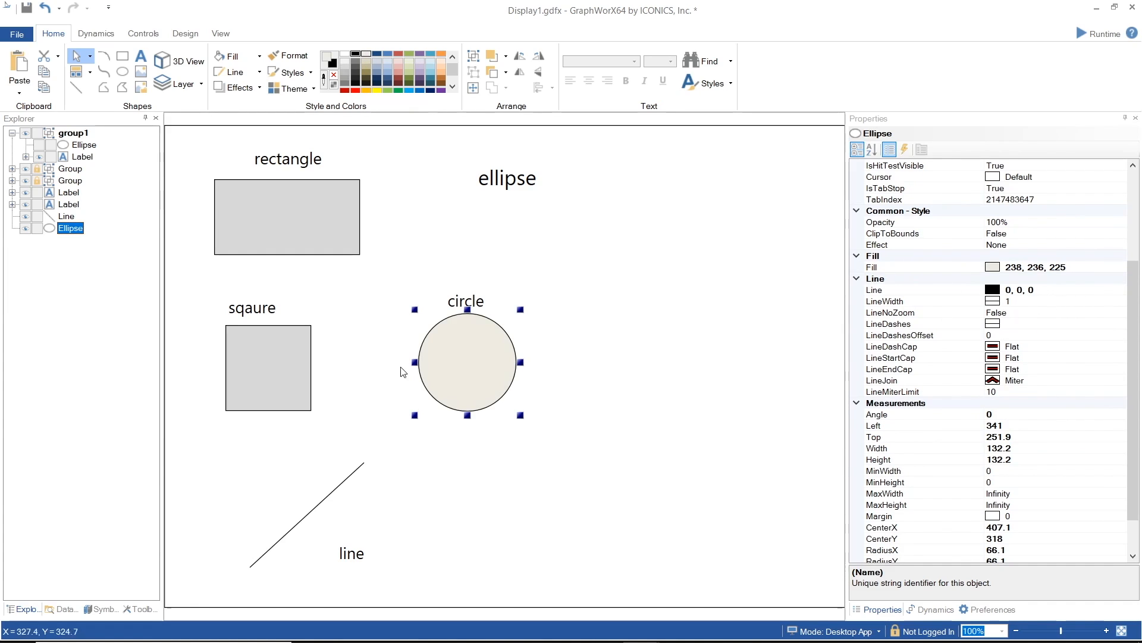
- Set the circle's fill to green in the Fill color dialog
{"action": "left_click", "coordinate": [1076, 289]}
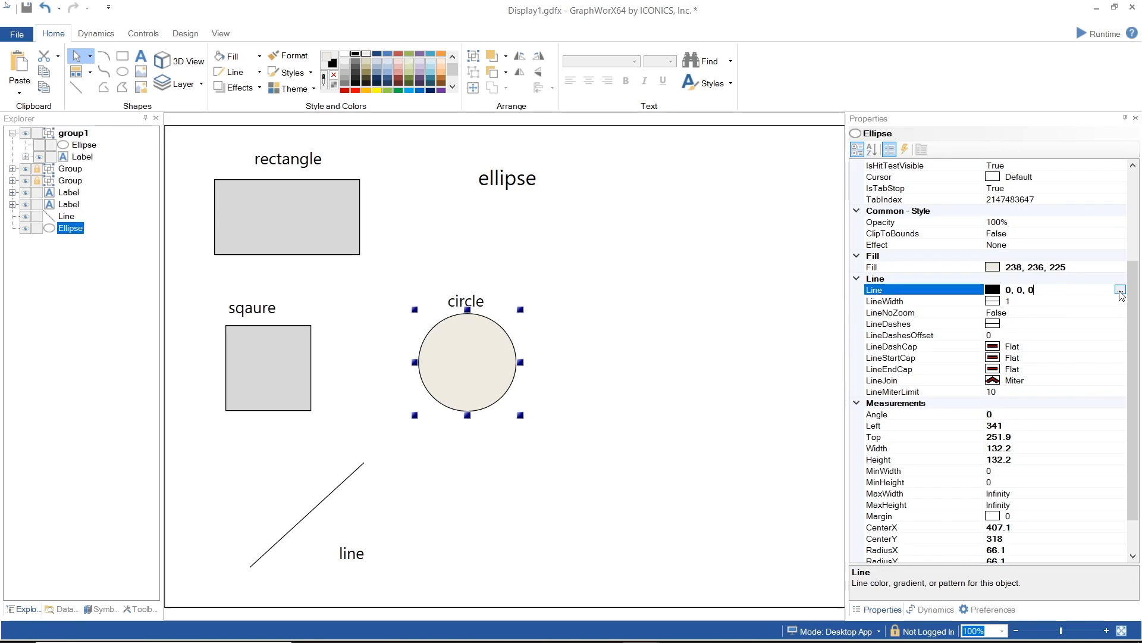
{"action": "left_click", "coordinate": [1121, 267]}
{"action": "left_click", "coordinate": [1121, 267]}
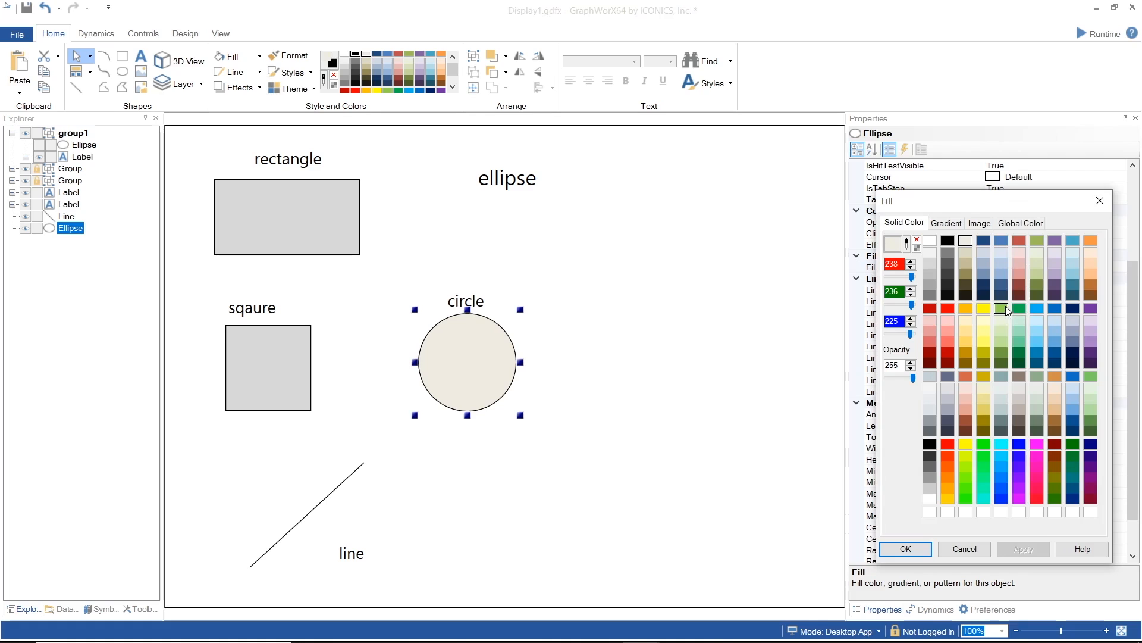
{"action": "left_click", "coordinate": [1017, 308]}
{"action": "left_click", "coordinate": [905, 548]}
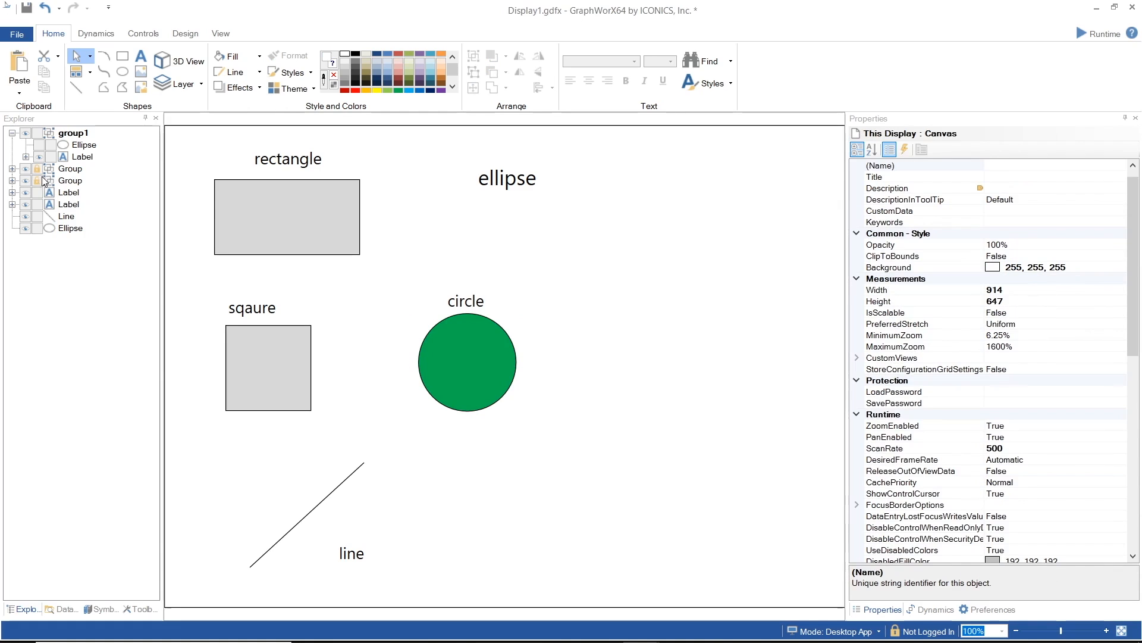
- Give the rectangle inside the square's group a red outline 6 pixels wide
{"action": "left_click", "coordinate": [37, 168]}
{"action": "left_click", "coordinate": [38, 181]}
{"action": "left_click", "coordinate": [286, 353]}
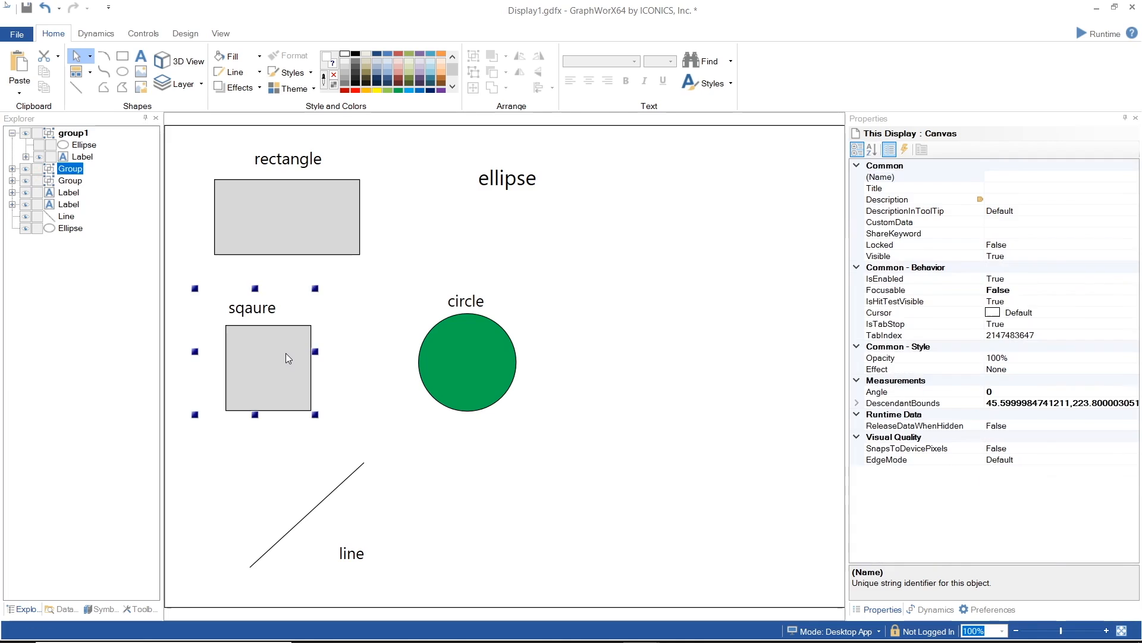
{"action": "left_click", "coordinate": [257, 339]}
{"action": "left_click", "coordinate": [910, 301]}
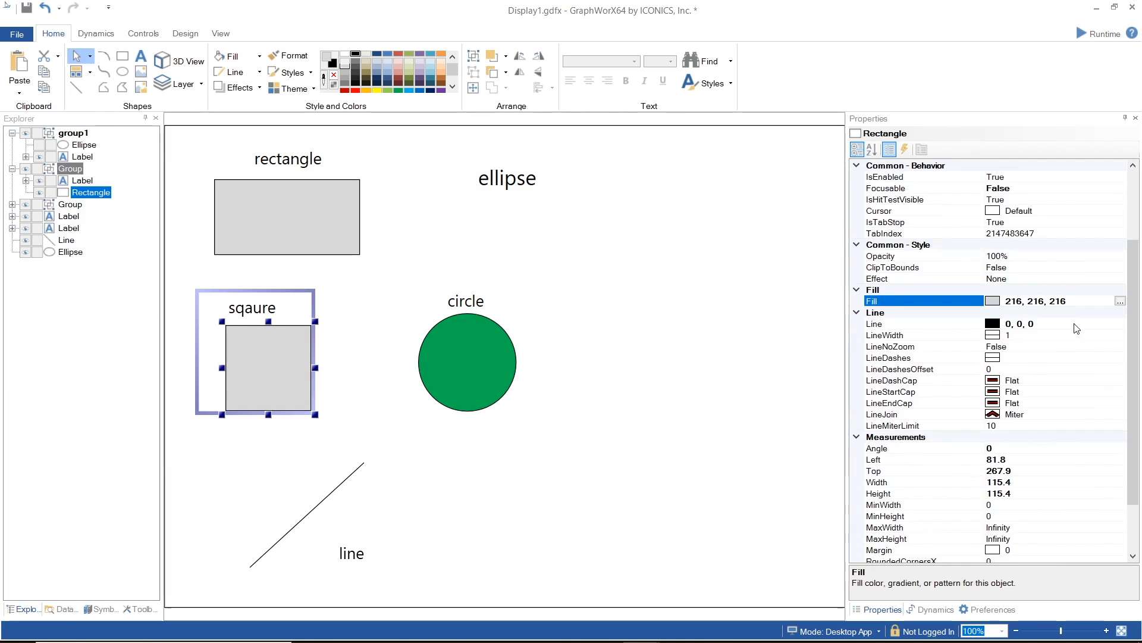
{"action": "left_click", "coordinate": [911, 324]}
{"action": "left_click", "coordinate": [948, 308]}
{"action": "left_click", "coordinate": [914, 552]}
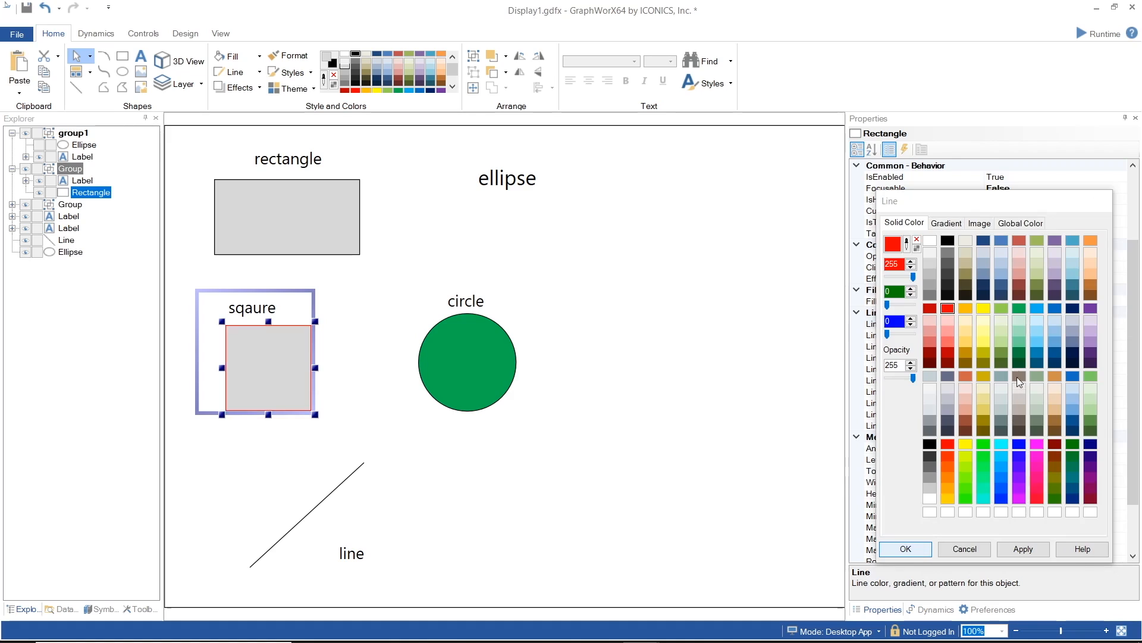
{"action": "left_click", "coordinate": [1018, 336]}
{"action": "key", "text": "Return"}
- Name the rectangle thisisoptional
{"action": "scroll", "coordinate": [927, 363], "scroll_direction": "up", "scroll_amount": 3}
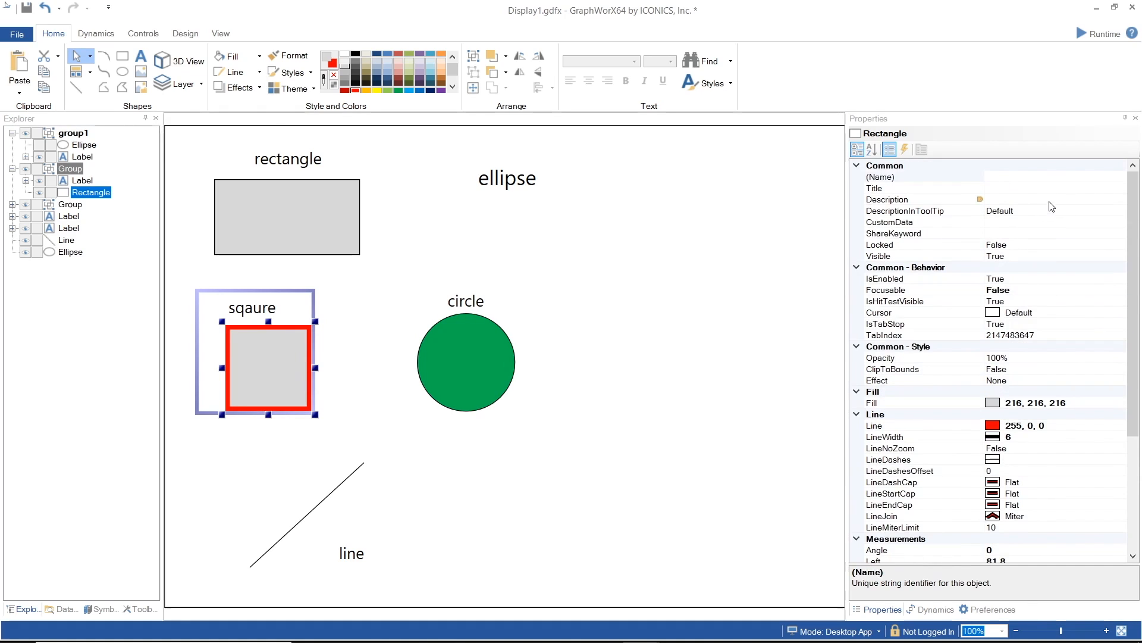
{"action": "left_click", "coordinate": [1017, 177]}
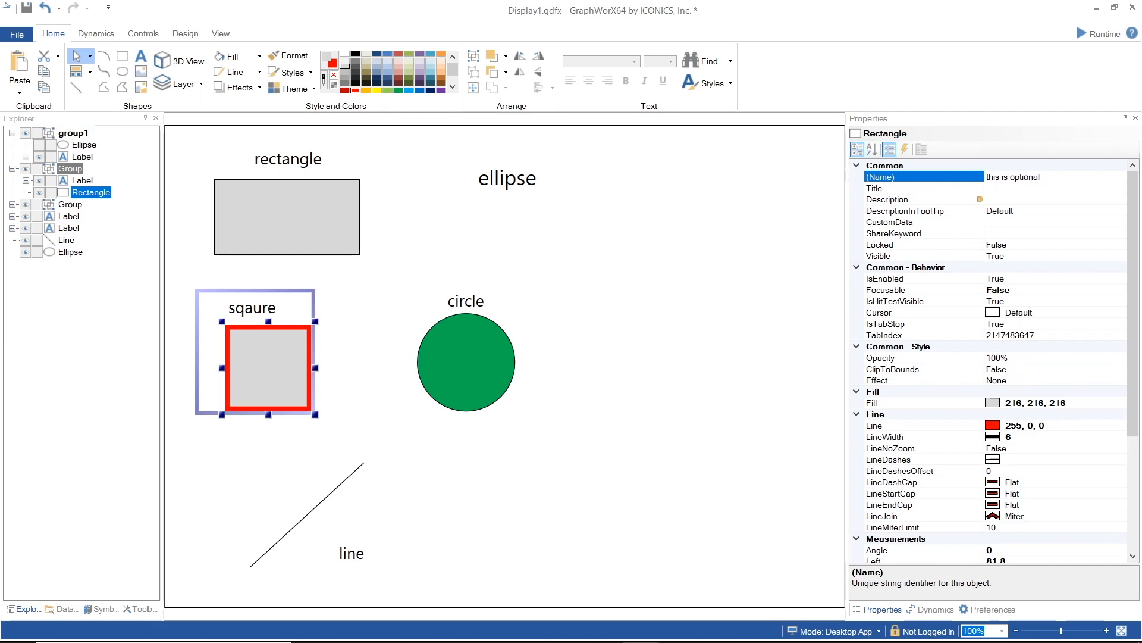
{"action": "key", "text": "Return"}
- Set the rectangle's description to "this is a square"
{"action": "left_click", "coordinate": [1018, 200]}
{"action": "left_click", "coordinate": [1022, 202]}
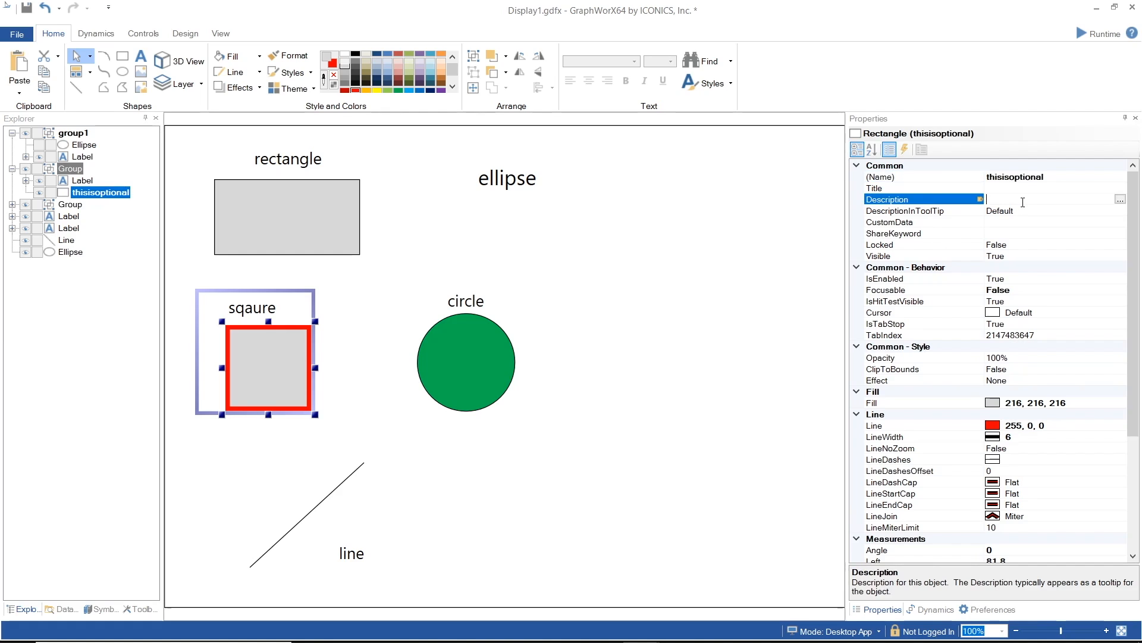
{"action": "type", "text": "this is a square"}
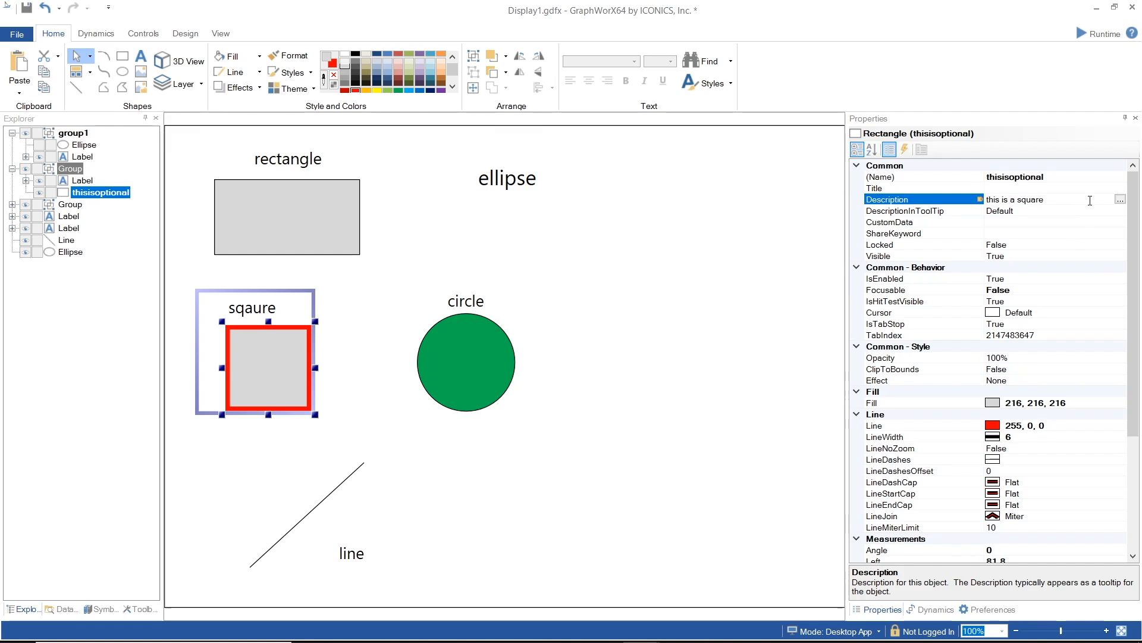
- Set DescriptionInToolTip to True so the description shows as a tooltip
{"action": "left_click", "coordinate": [1100, 211]}
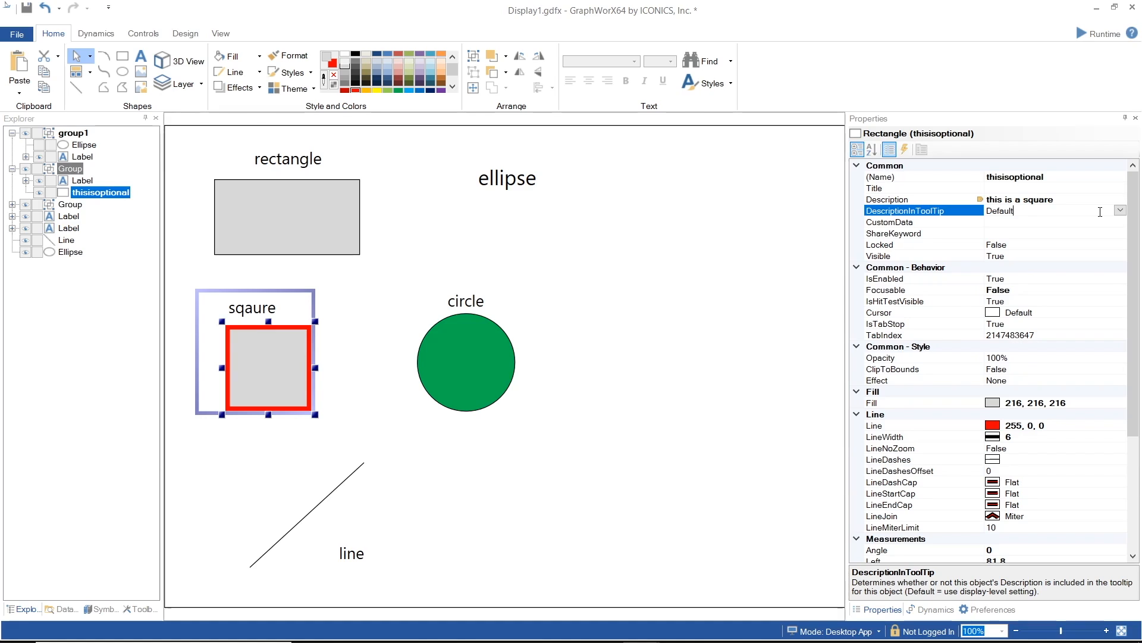
{"action": "left_click", "coordinate": [1120, 210]}
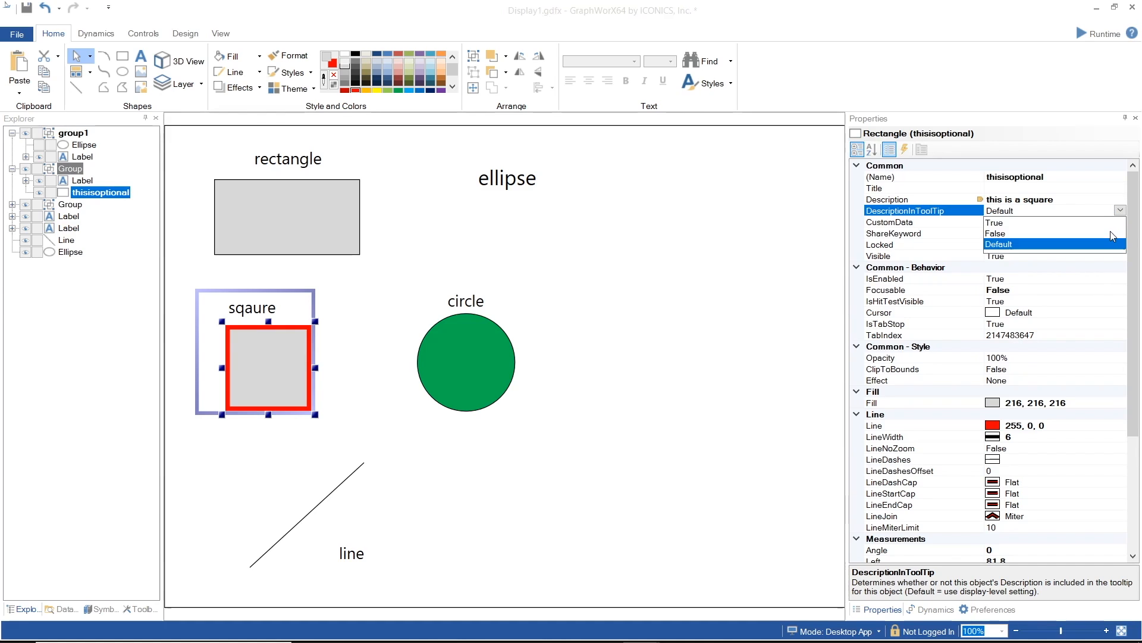
{"action": "left_click", "coordinate": [1108, 227]}
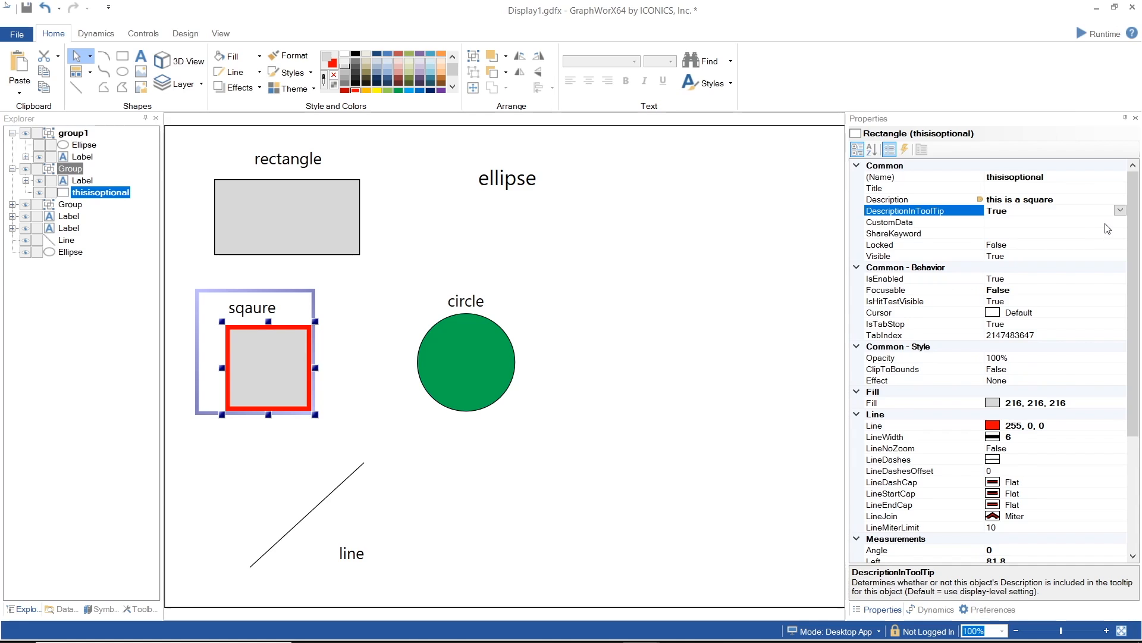
- Switch to Runtime mode and hover over the square to check its tooltip
{"action": "scroll", "coordinate": [1108, 228], "scroll_direction": "down", "scroll_amount": 5}
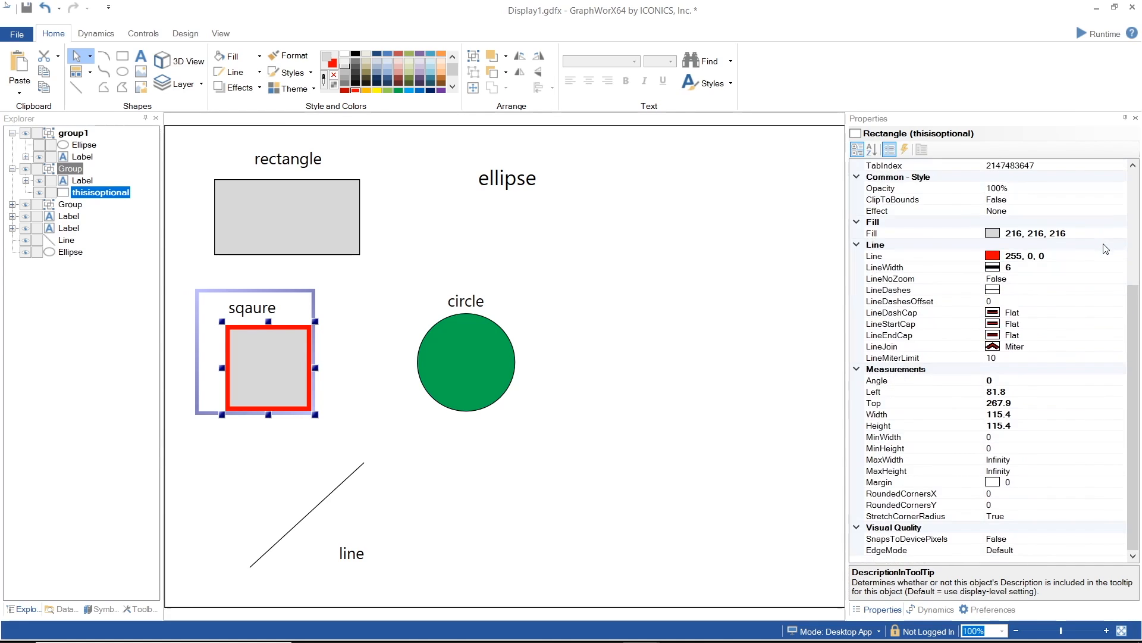
{"action": "scroll", "coordinate": [1105, 248], "scroll_direction": "up", "scroll_amount": 5}
{"action": "scroll", "coordinate": [1102, 245], "scroll_direction": "down", "scroll_amount": 5}
{"action": "left_click", "coordinate": [1091, 31]}
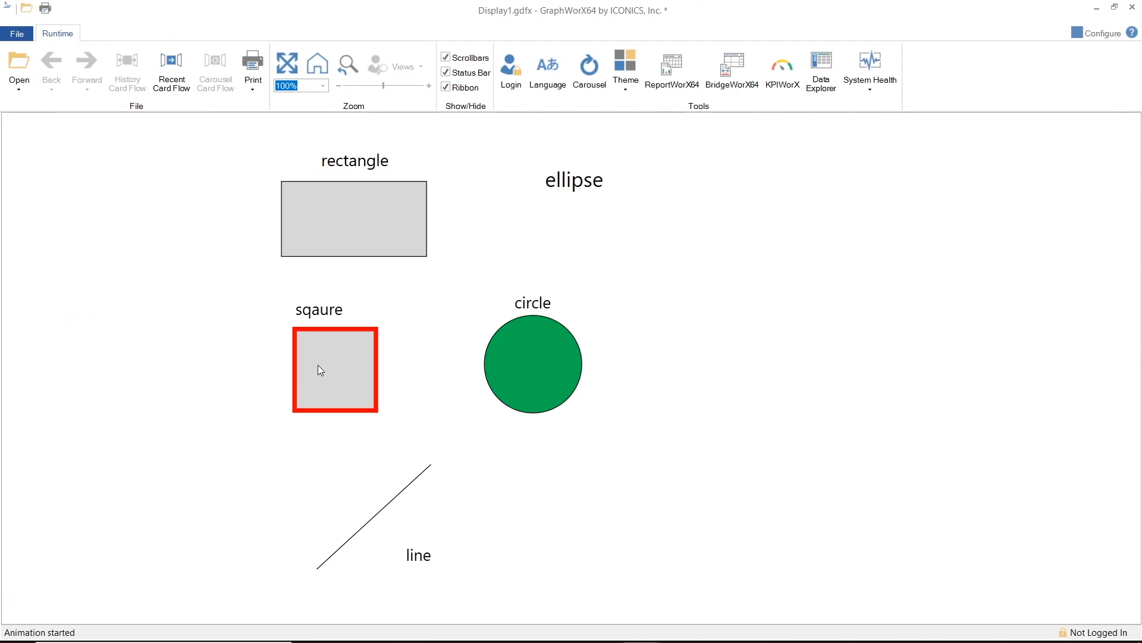
{"action": "mouse_move", "coordinate": [318, 366]}
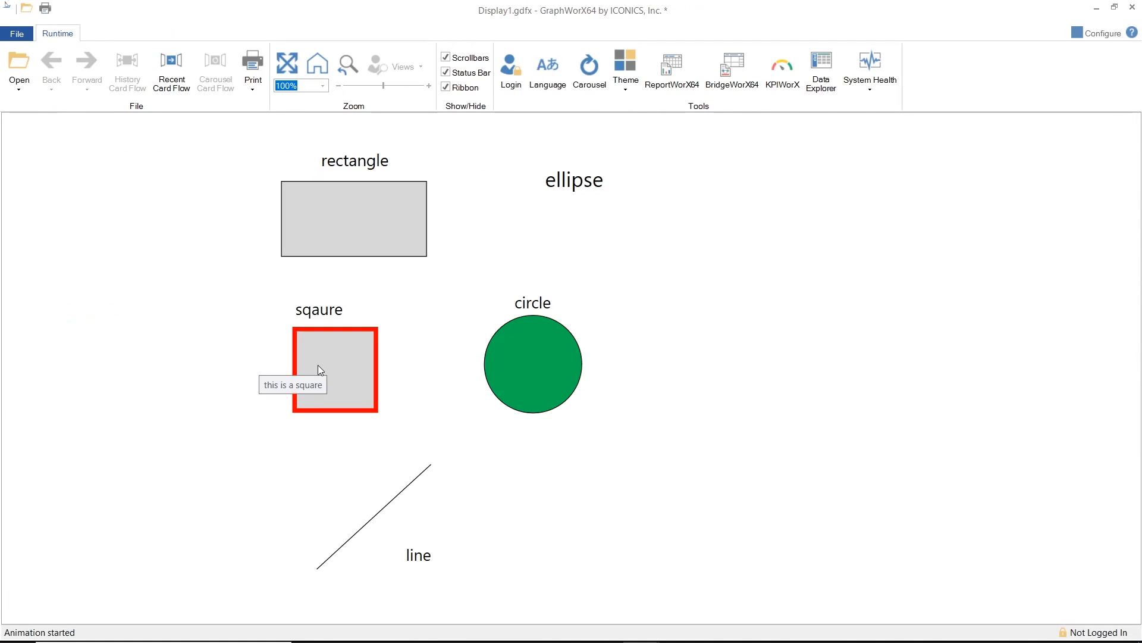